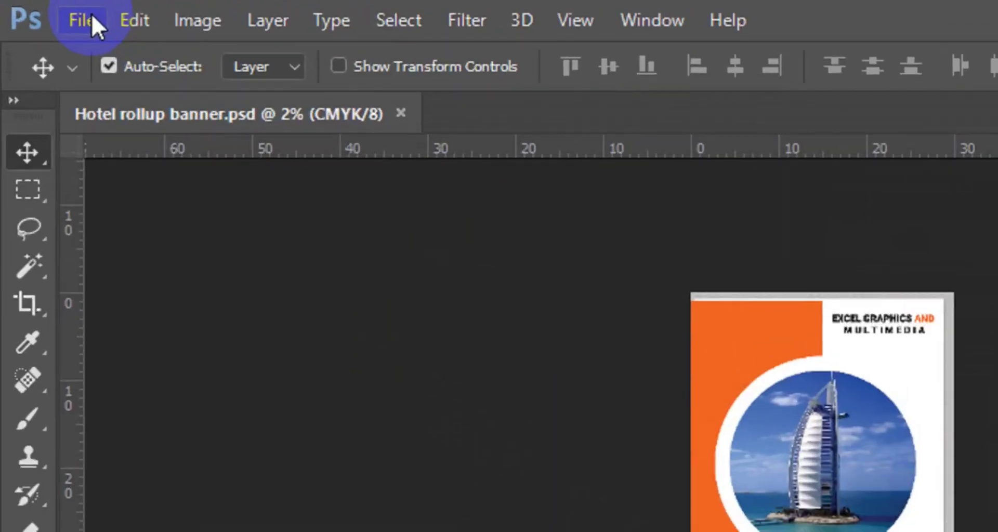
Start a new document and name it "Modern Roll-Up Banner".
left_click(92, 14)
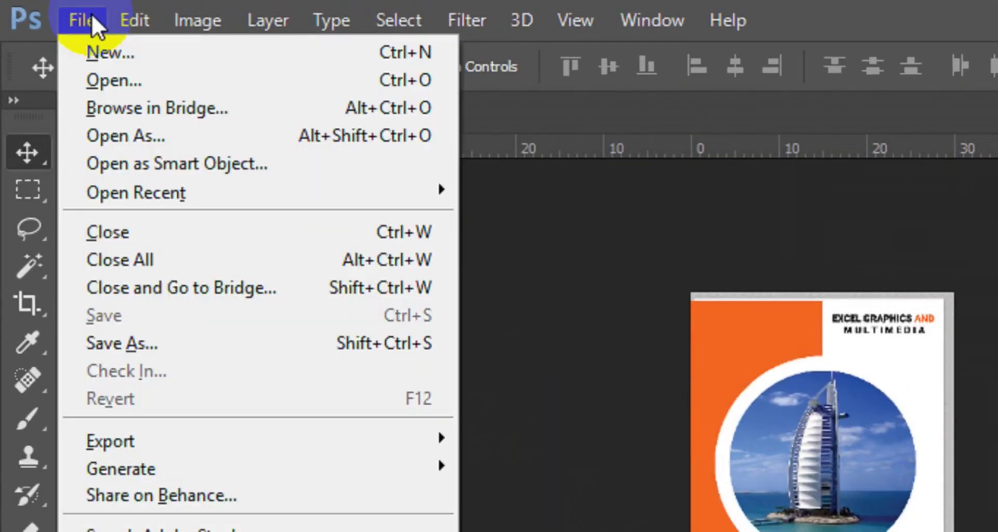
left_click(111, 54)
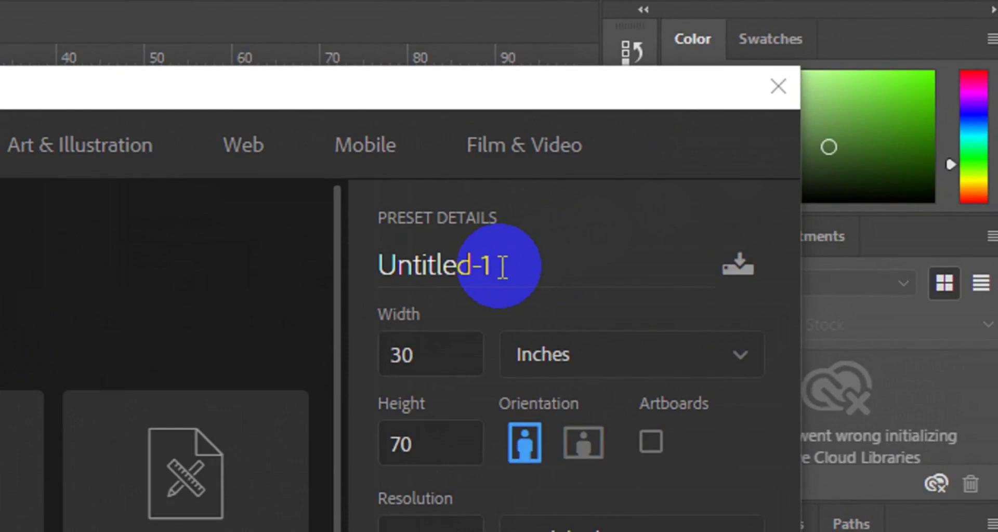
left_click(502, 268)
key("BackSpace")
key("BackSpace")
key("BackSpace")
key("BackSpace")
key("BackSpace")
key("BackSpace")
key("BackSpace")
key("BackSpace")
key("BackSpace")
key("BackSpace")
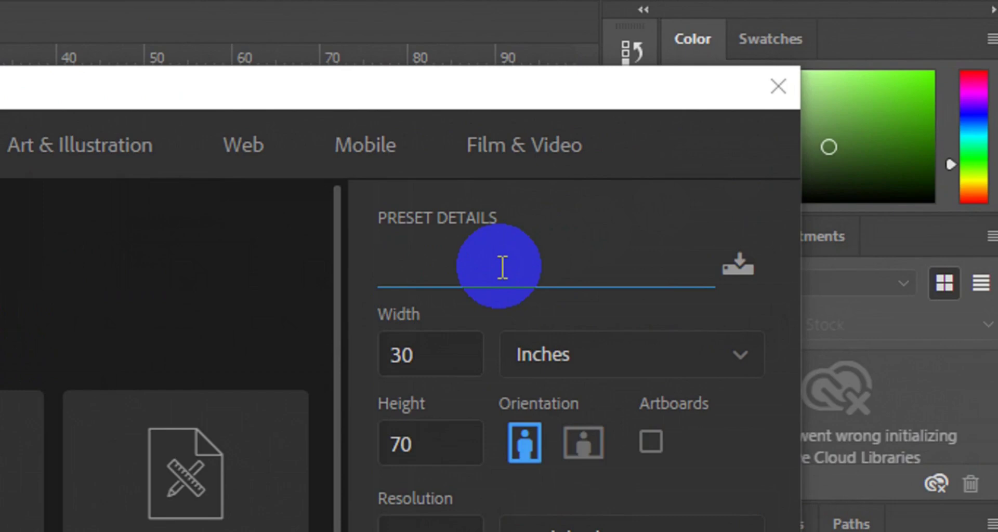
type("Mo")
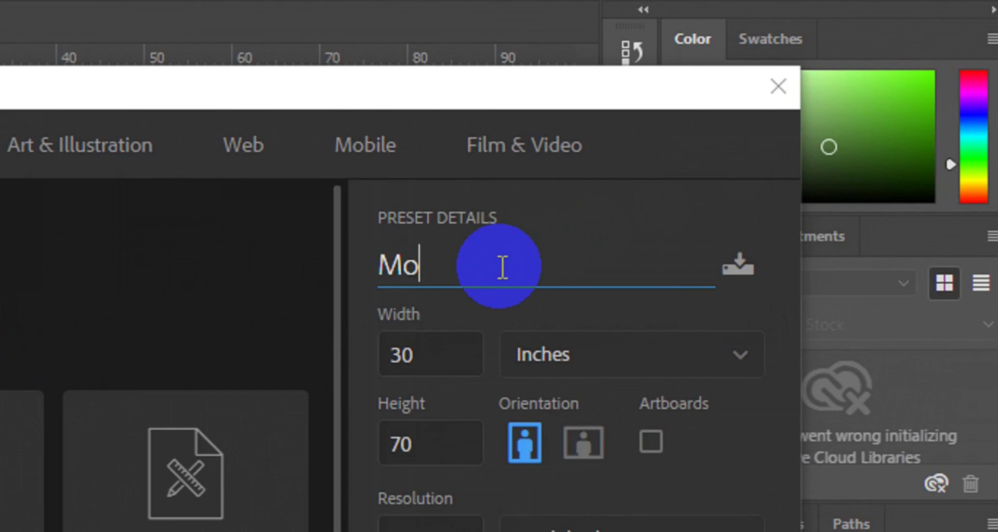
type("der")
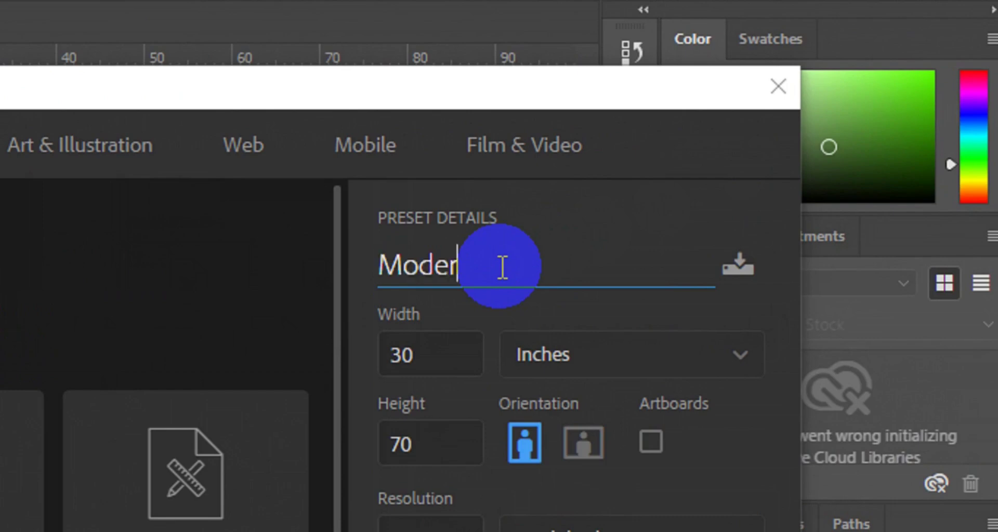
type("n Roll")
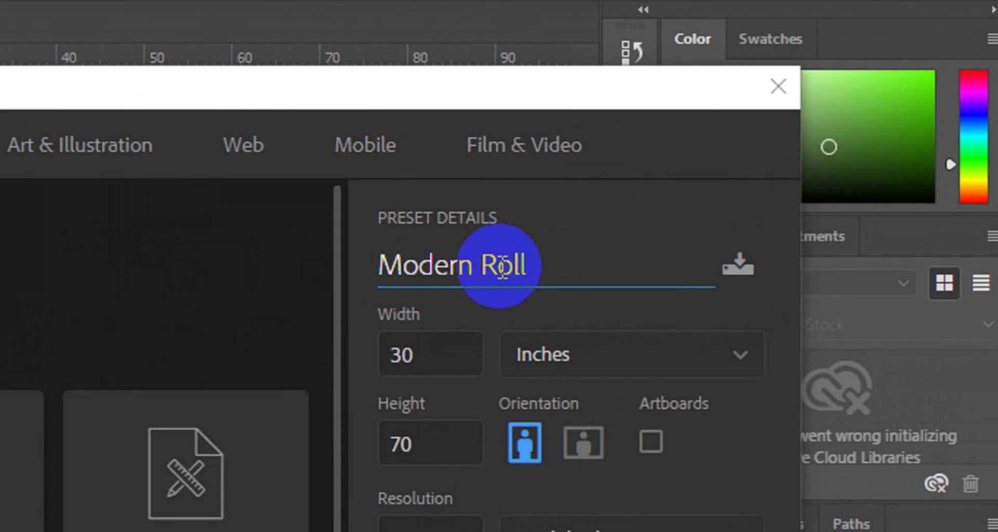
key("Return")
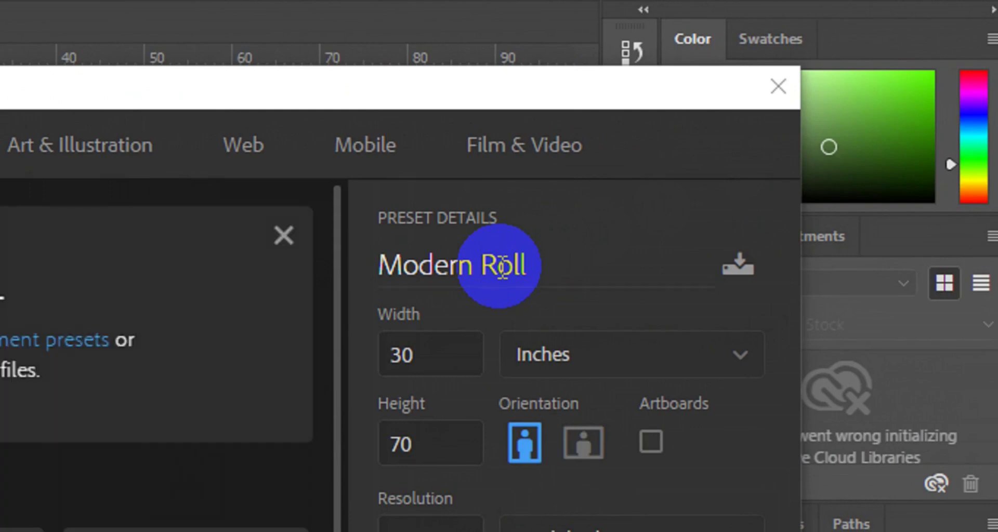
left_click(541, 267)
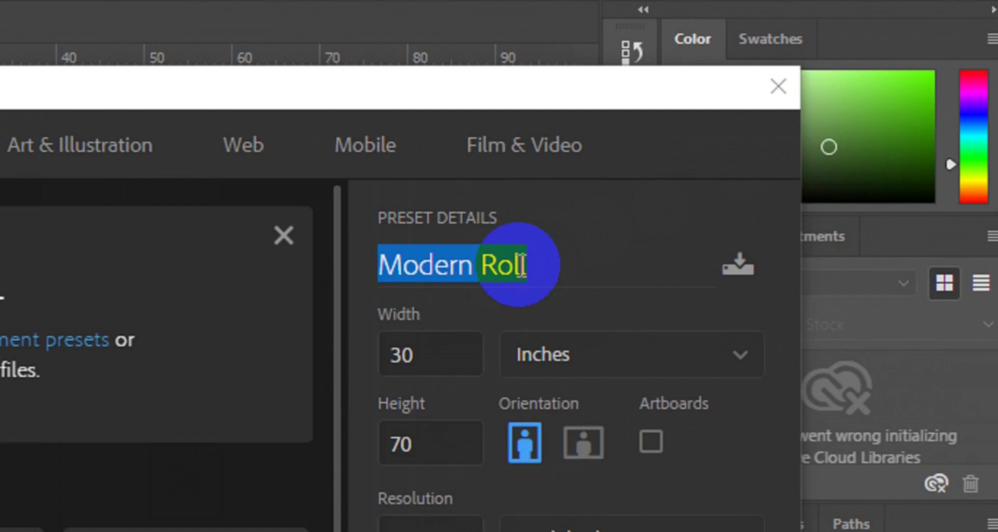
left_click(523, 265)
left_click(526, 264)
left_click(527, 265)
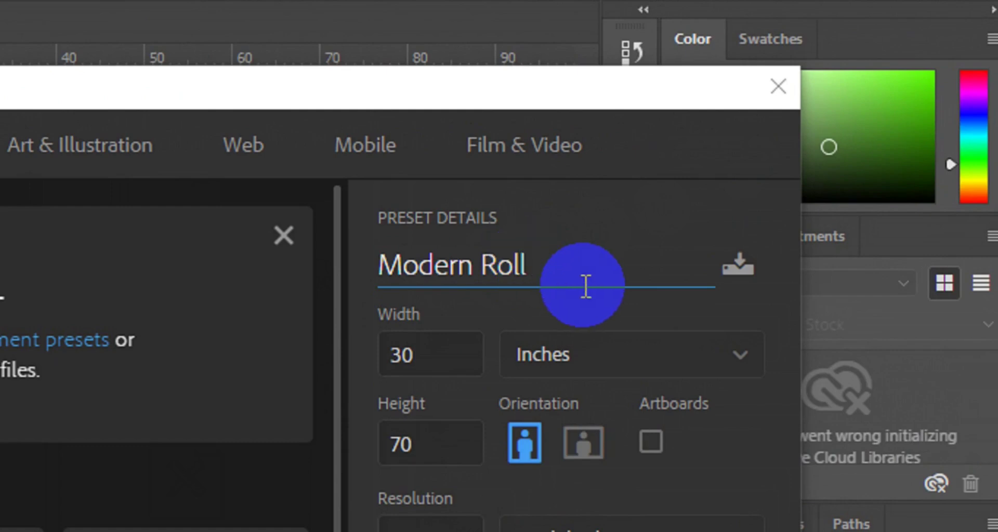
type("-Up Ba")
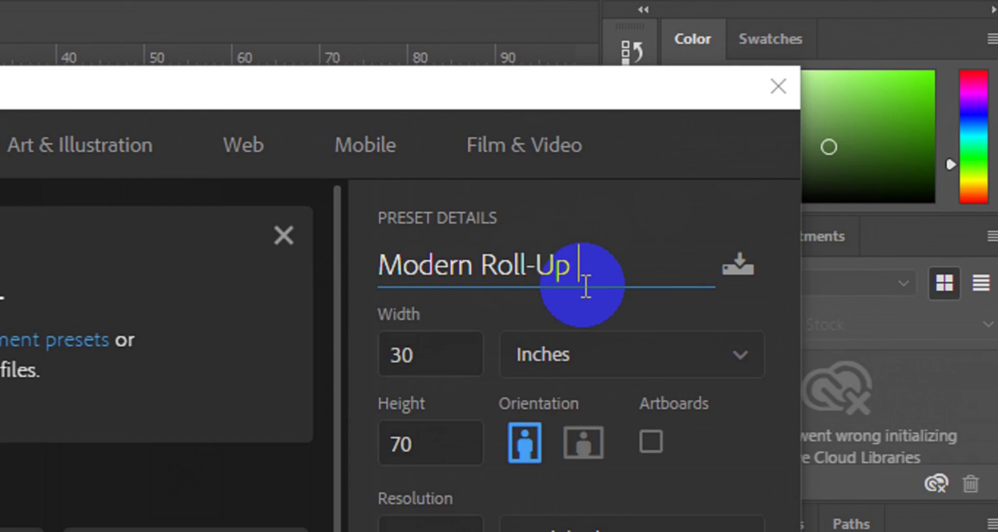
type("nner")
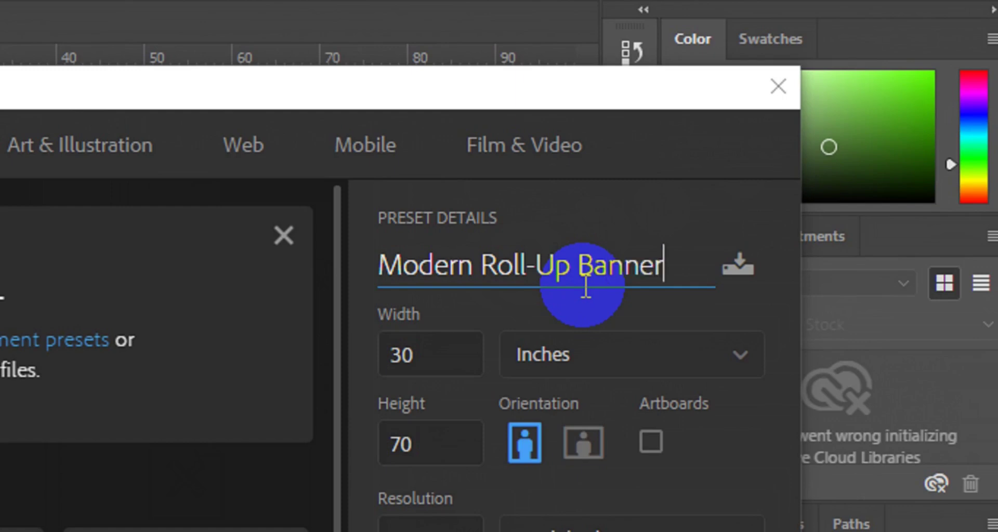
Create the document at 30 by 70 inches, portrait, with 300 pixels/inch resolution and CMYK Color mode.
left_click(460, 347)
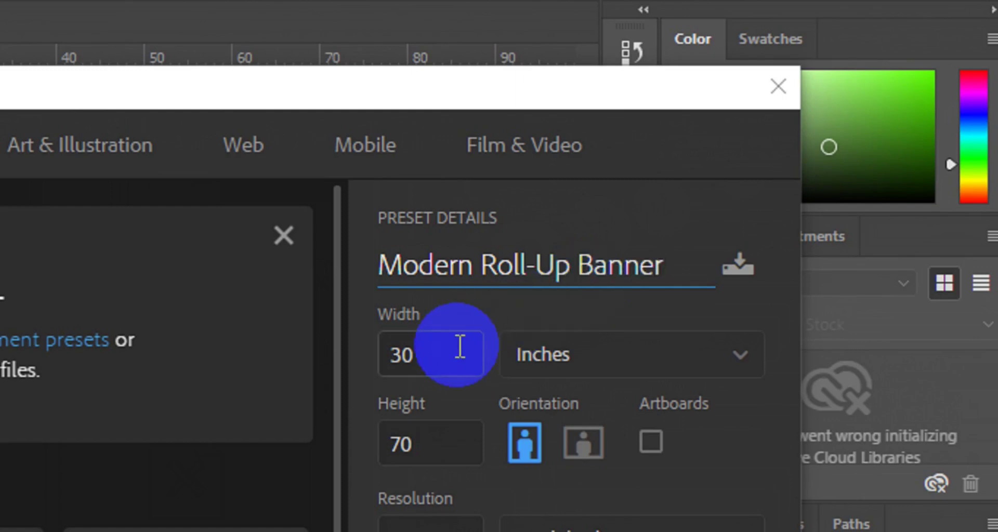
left_click(438, 359)
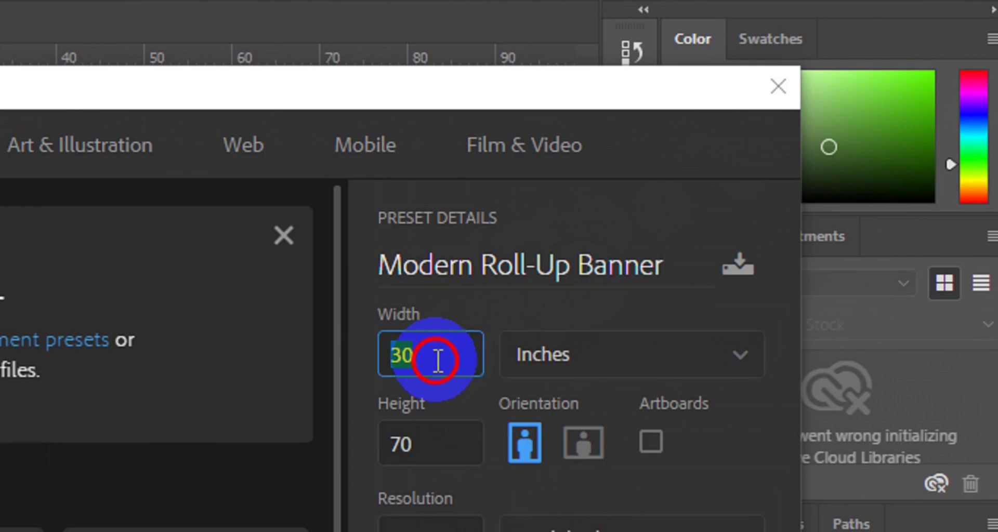
left_click(420, 453)
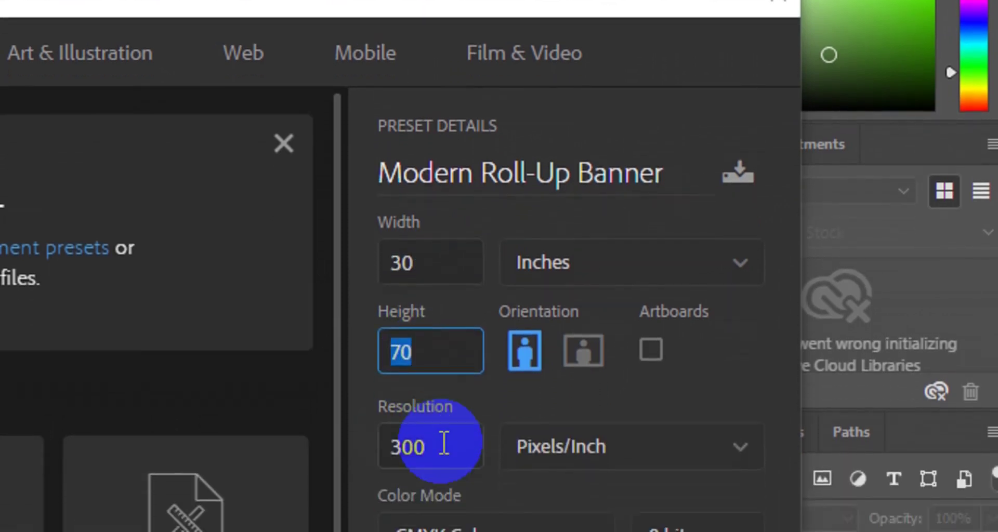
left_click(443, 405)
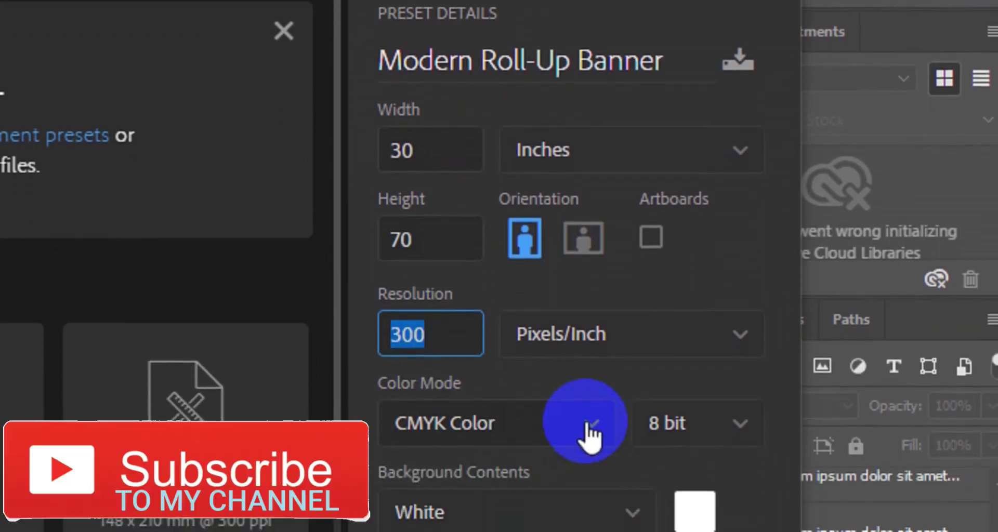
left_click(586, 423)
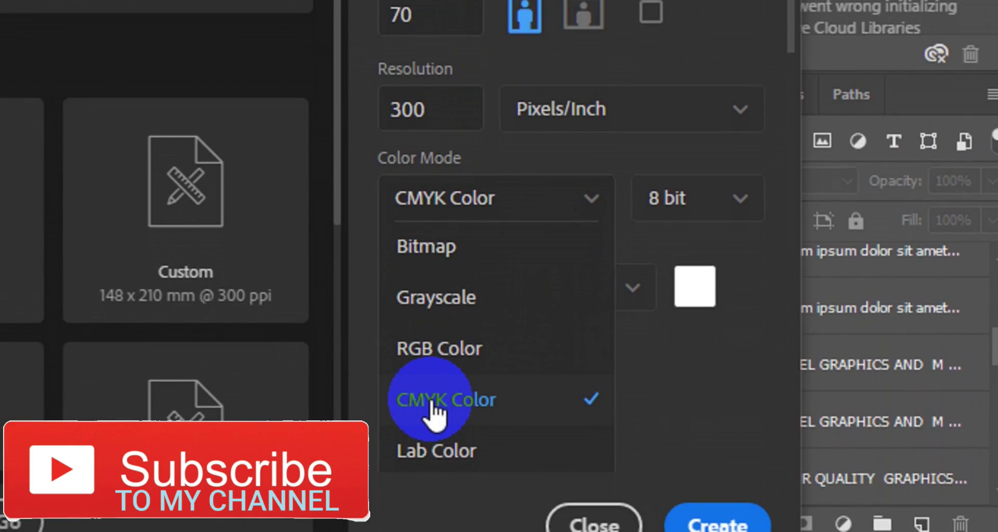
left_click(434, 410)
left_click(713, 515)
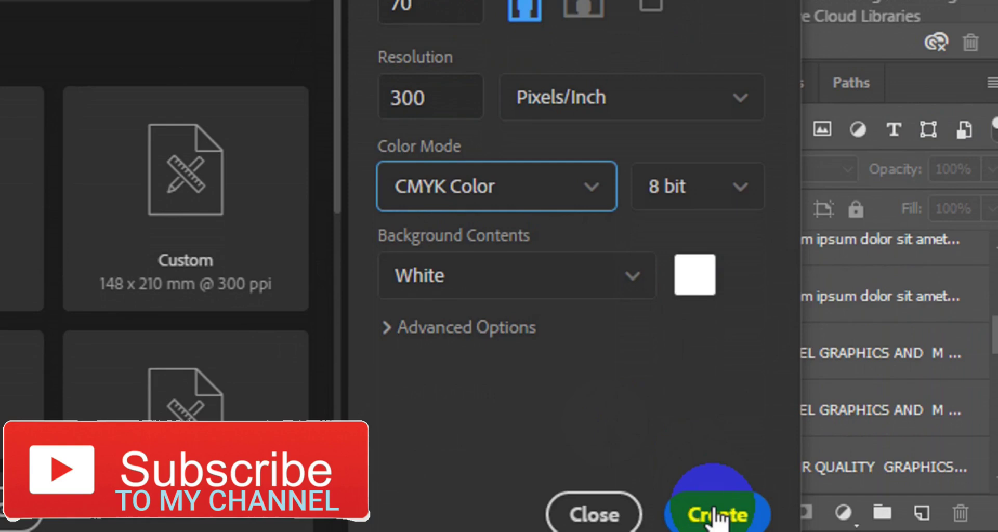
left_click(717, 515)
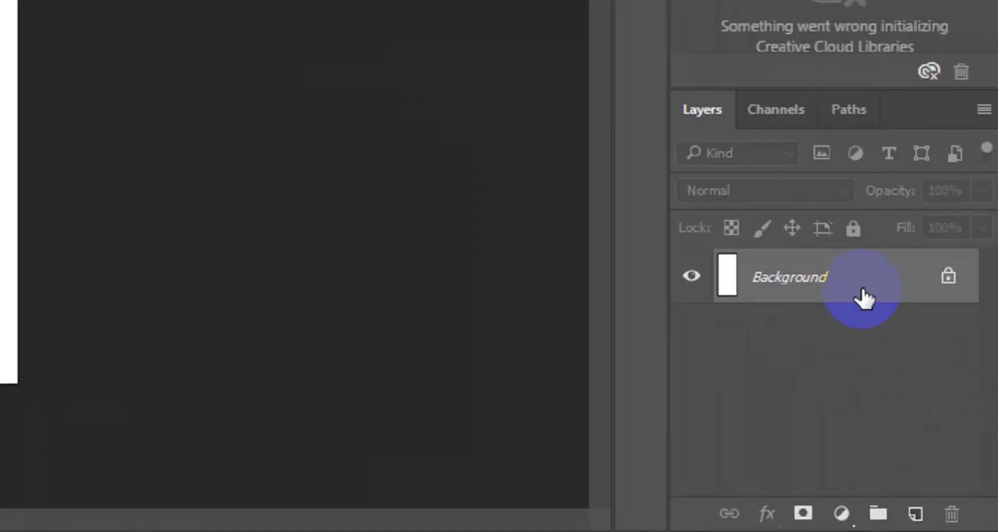
Convert the locked Background into a regular layer and add a Pattern fill layer above it.
left_click(927, 408)
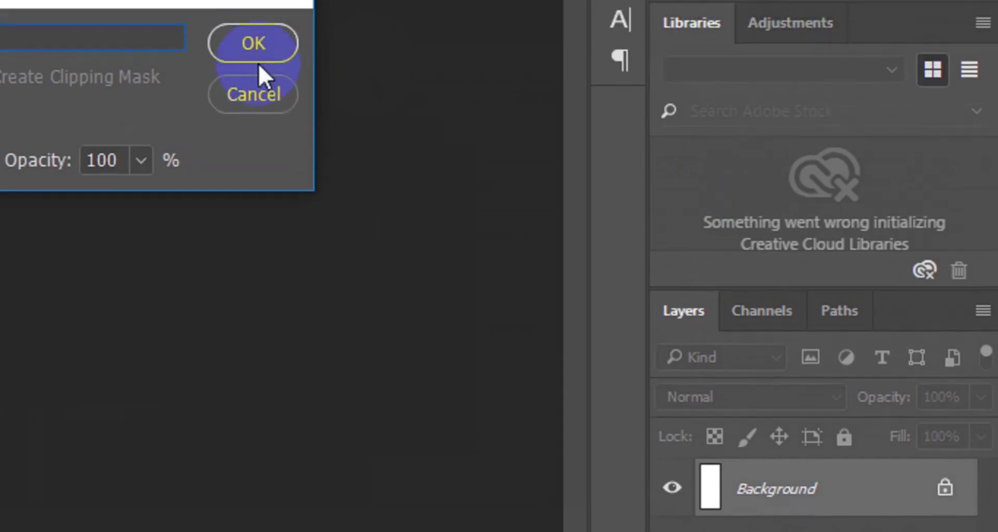
left_click(255, 83)
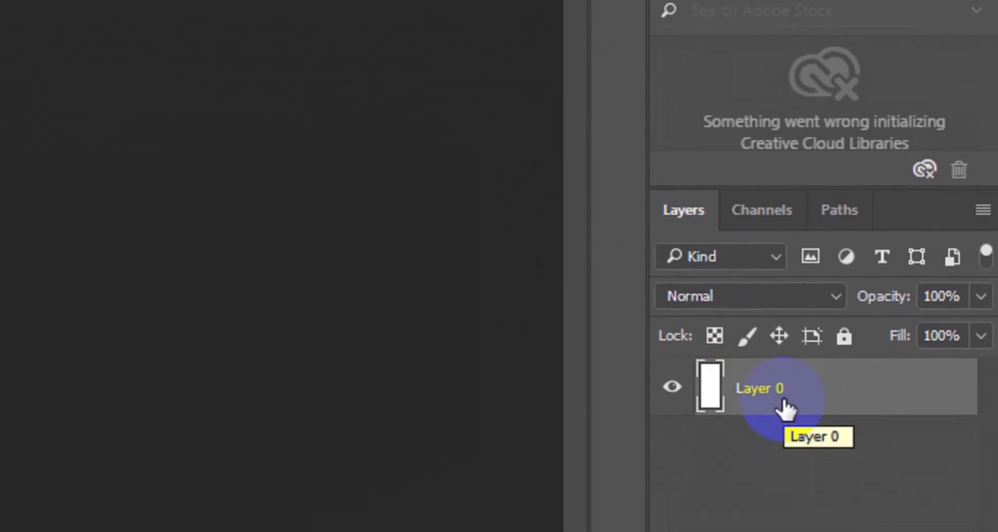
left_click(839, 520)
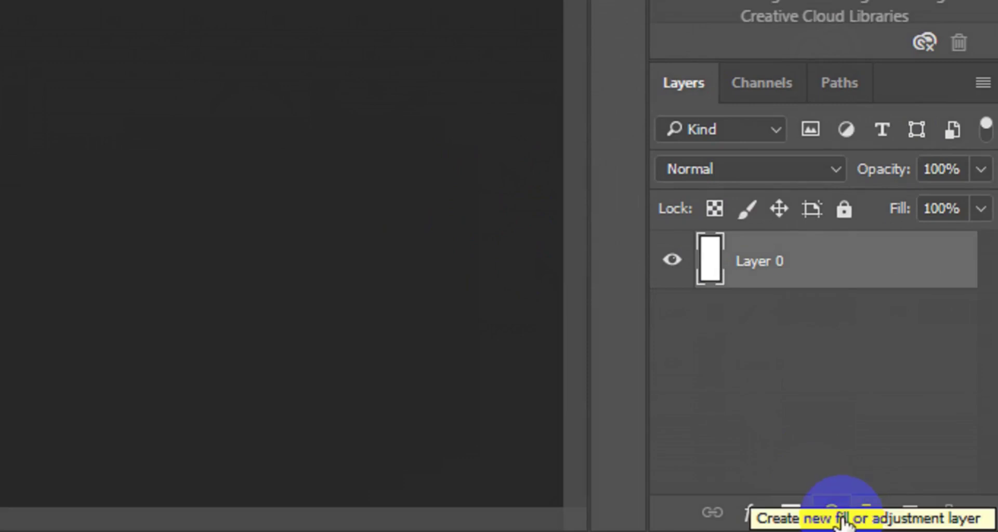
left_click(842, 520)
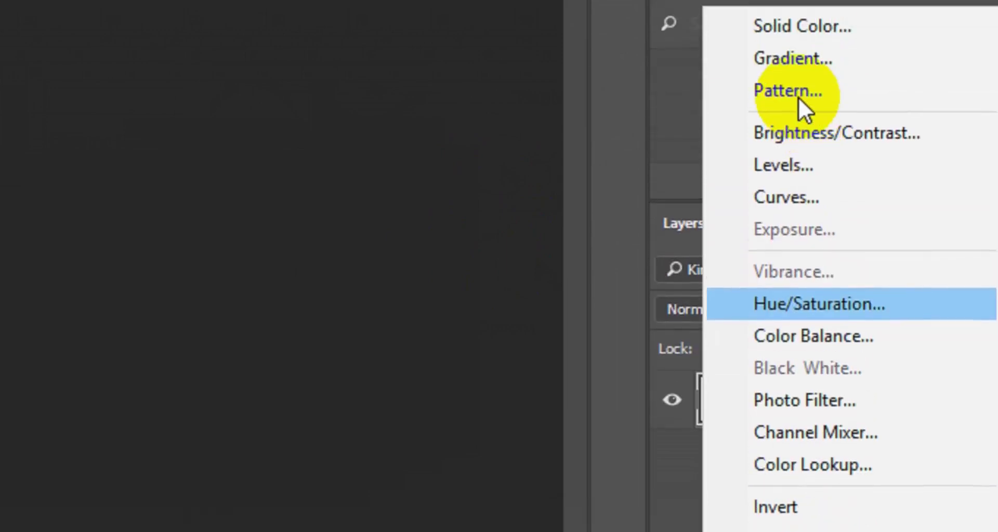
left_click(797, 111)
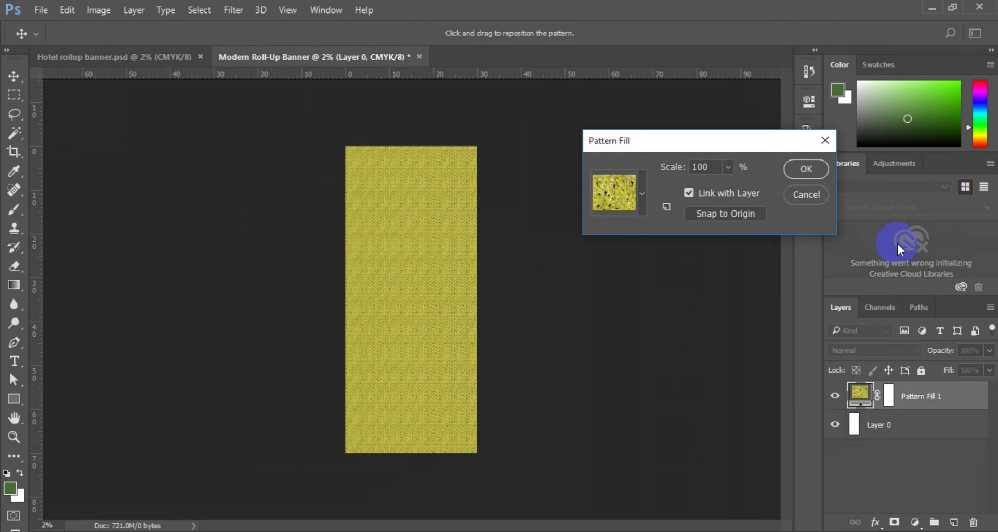
Choose the fine-grained gray texture as the fill layer's pattern, keeping the scale at 100%, and apply it.
left_click(671, 168)
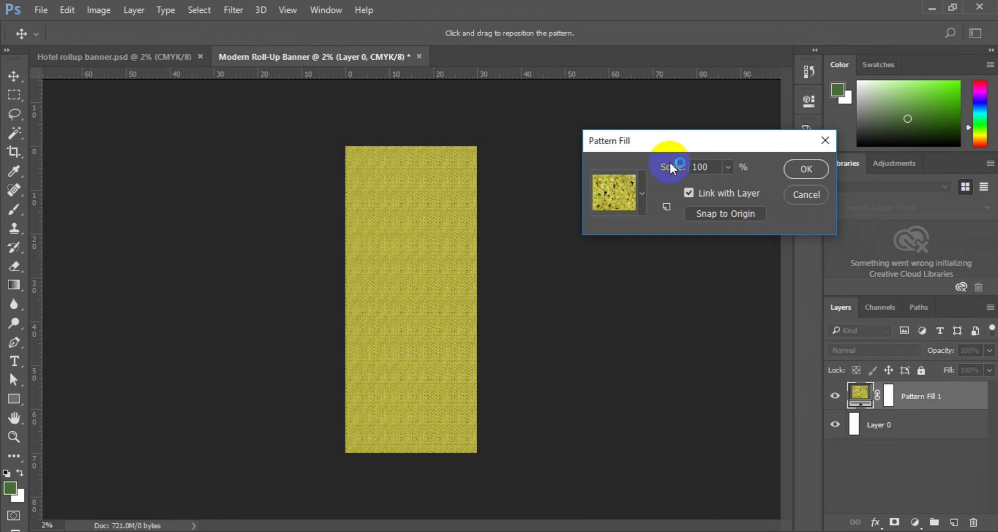
left_click(701, 165)
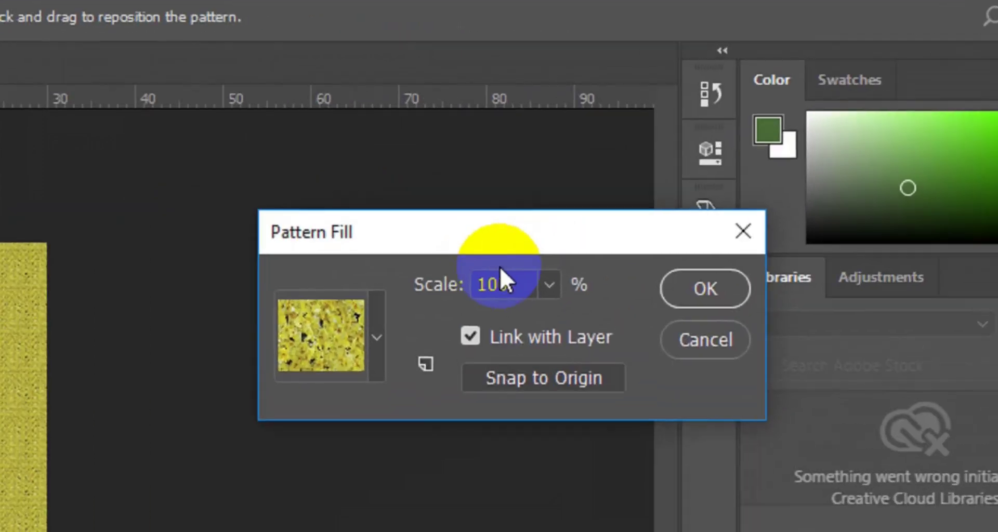
left_click(377, 338)
left_click(377, 338)
left_click(376, 338)
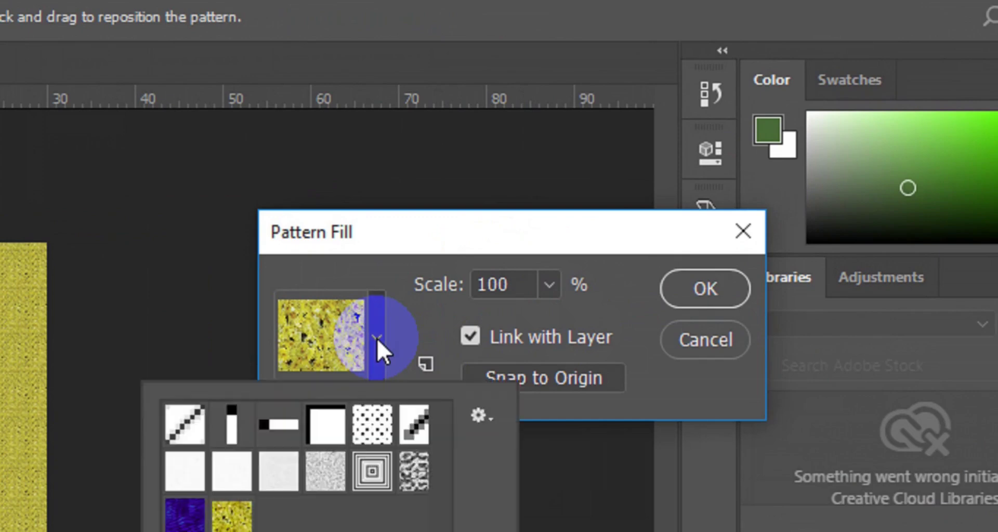
left_click(405, 415)
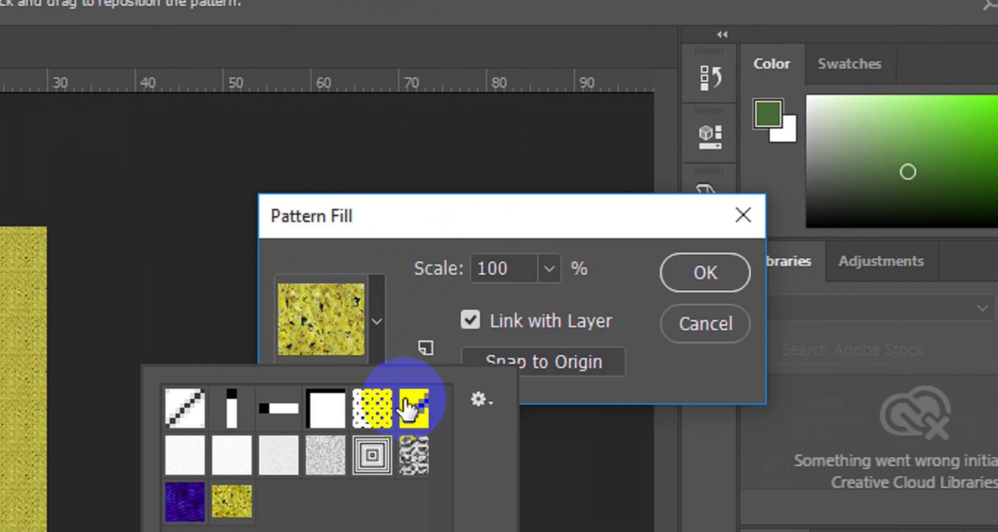
left_click(406, 402)
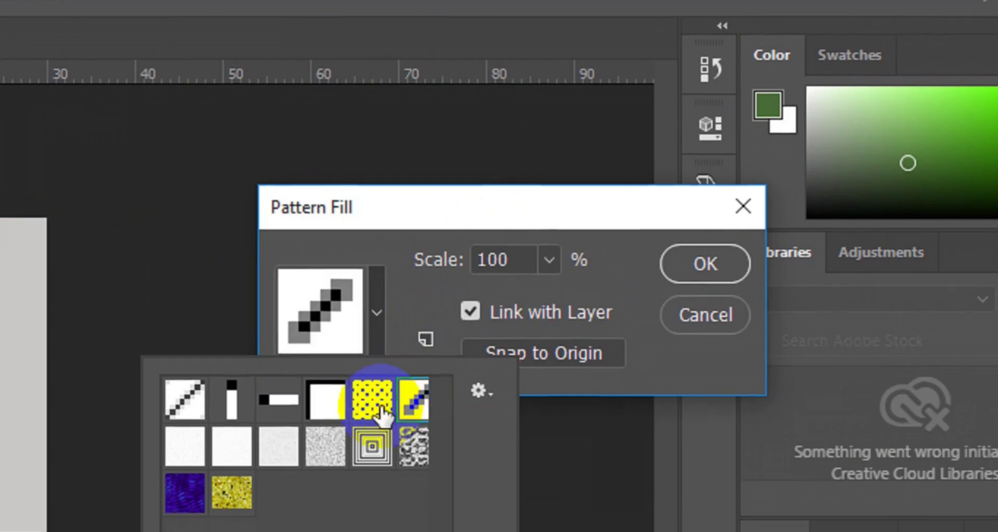
left_click(333, 442)
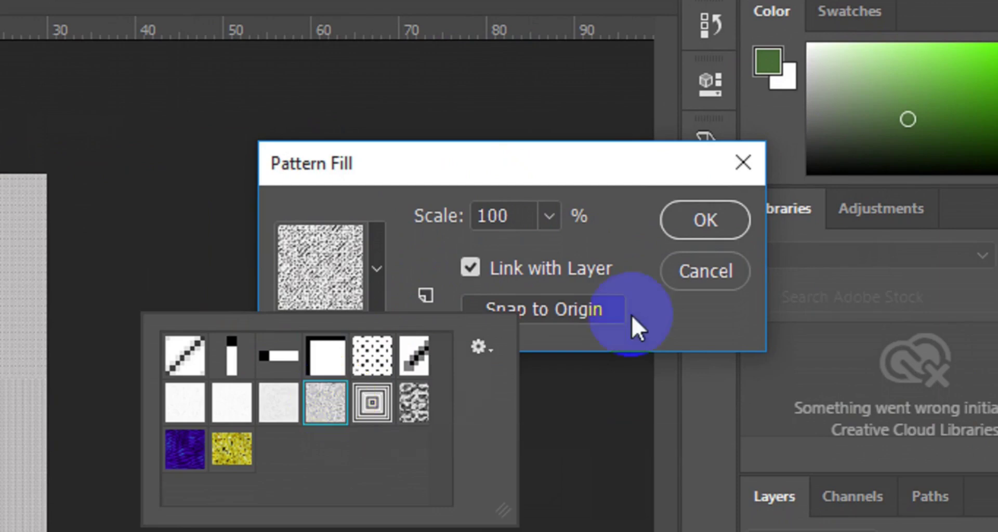
left_click(694, 219)
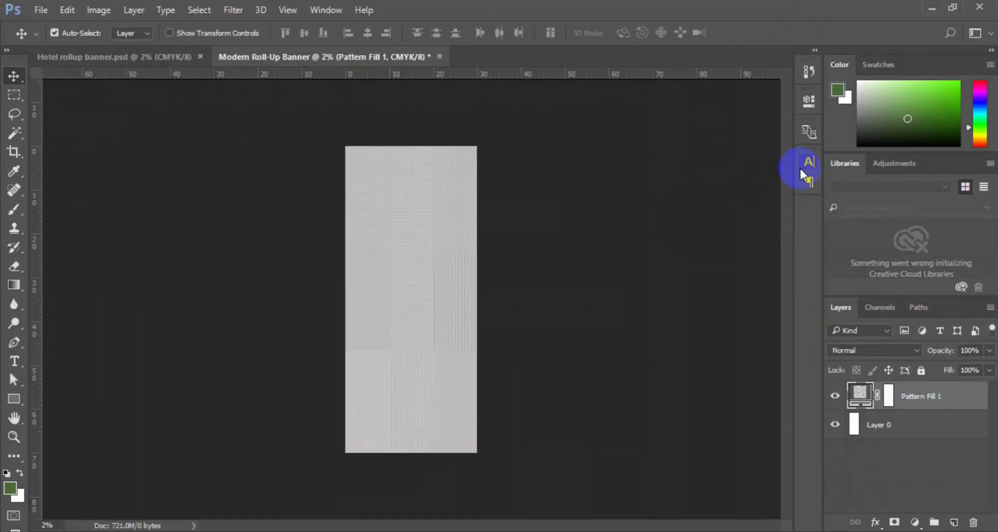
Create a new empty layer above the pattern fill layer.
key("ctrl")
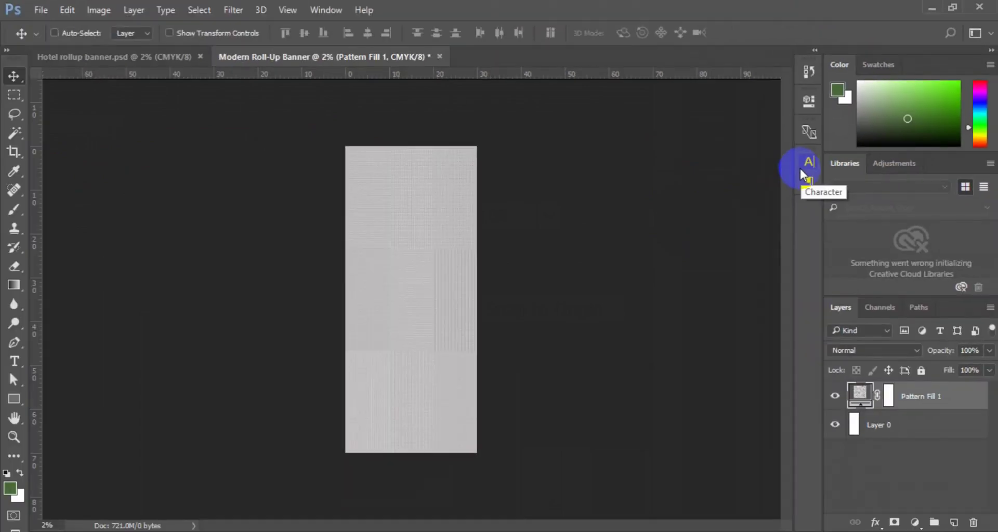
key("ctrl+plus")
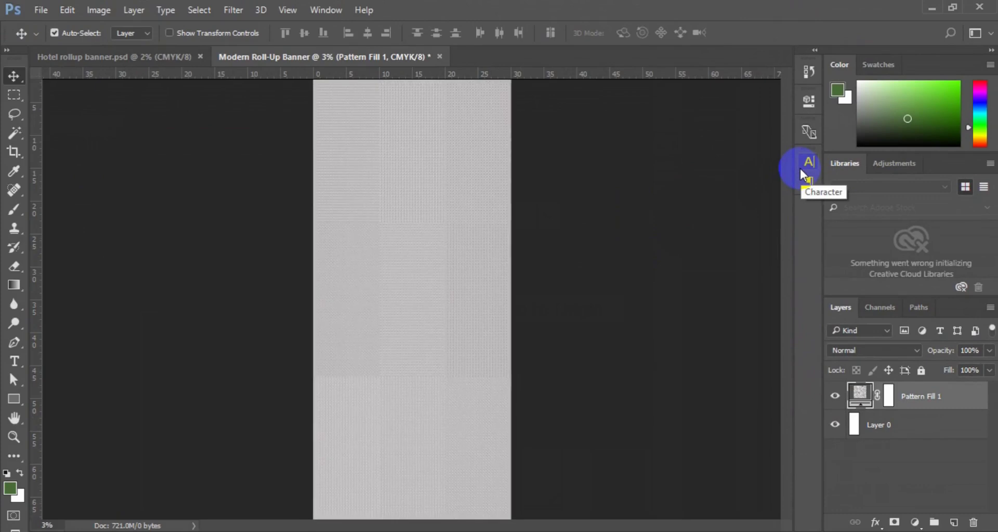
key("ctrl+minus")
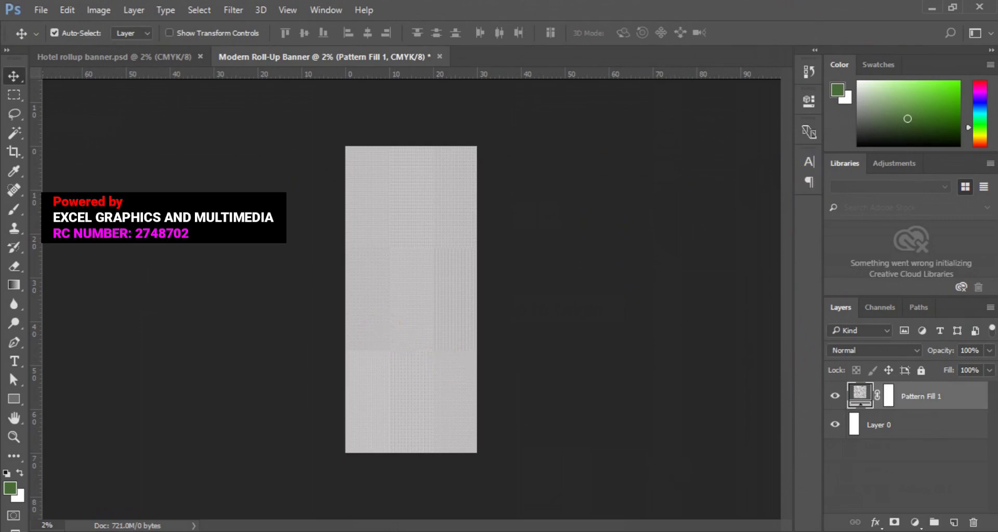
left_click(954, 522)
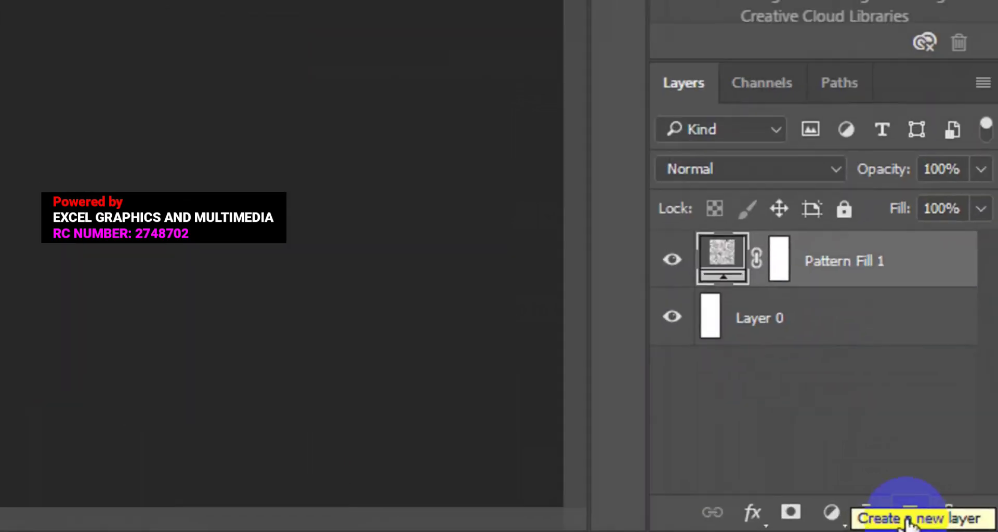
left_click(910, 522)
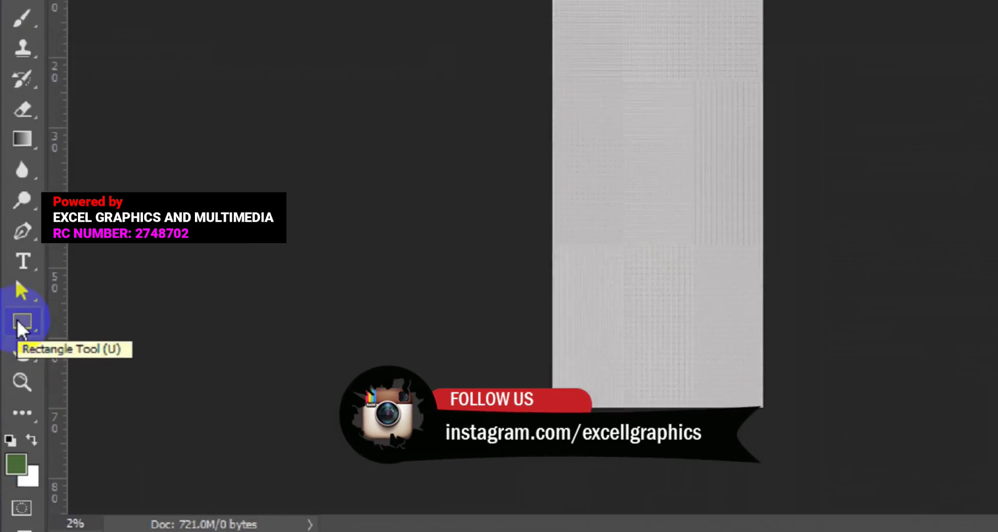
Draw a white-filled rectangle without a stroke, about 8350 by 20400 px, over the pattern background.
left_click(14, 400)
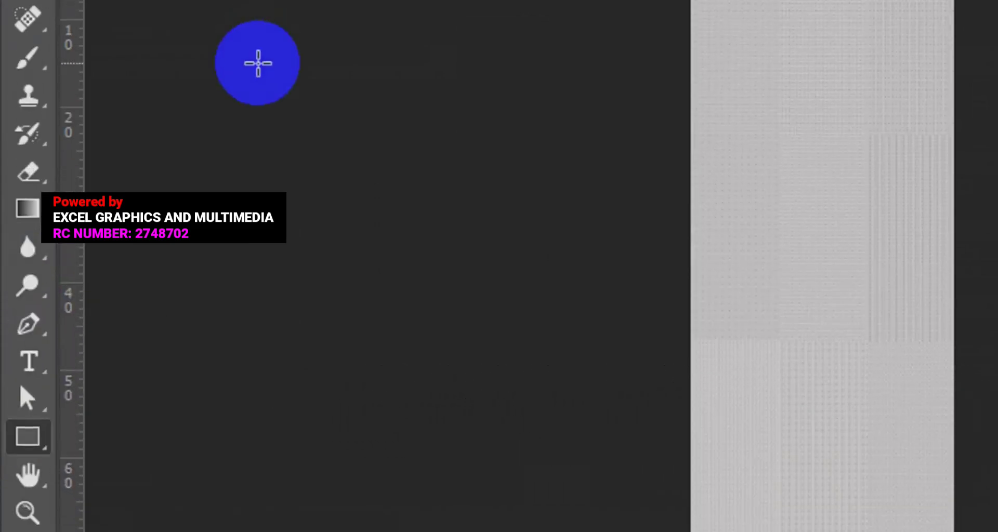
left_click(270, 68)
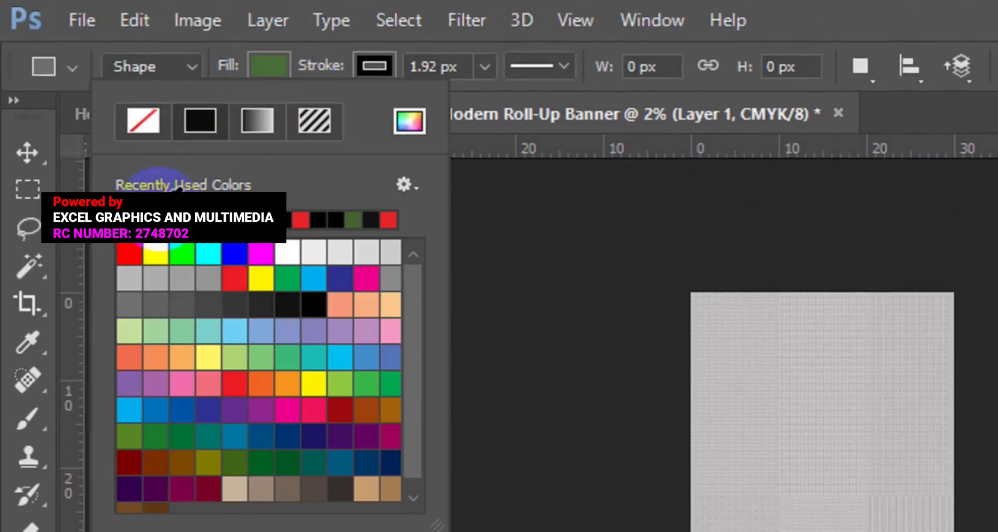
left_click(155, 252)
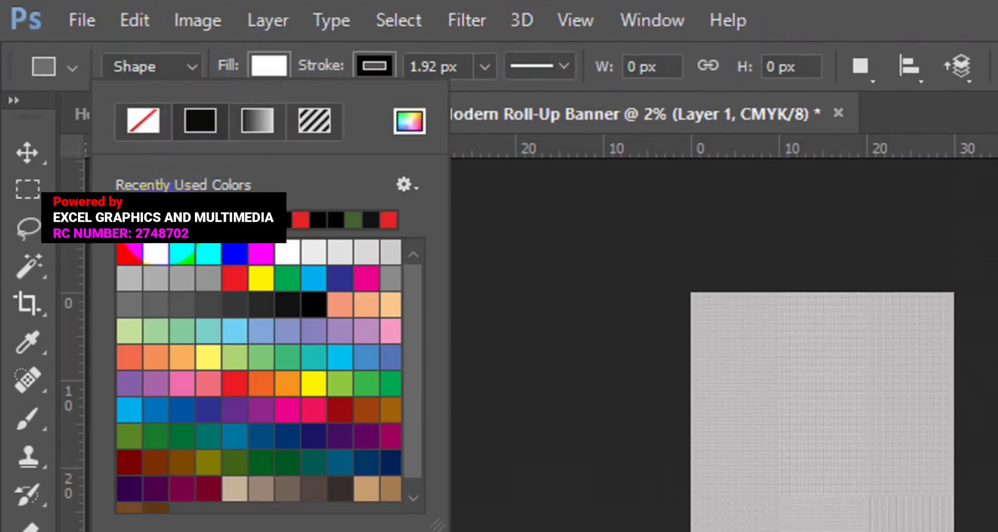
left_click(368, 85)
left_click(366, 75)
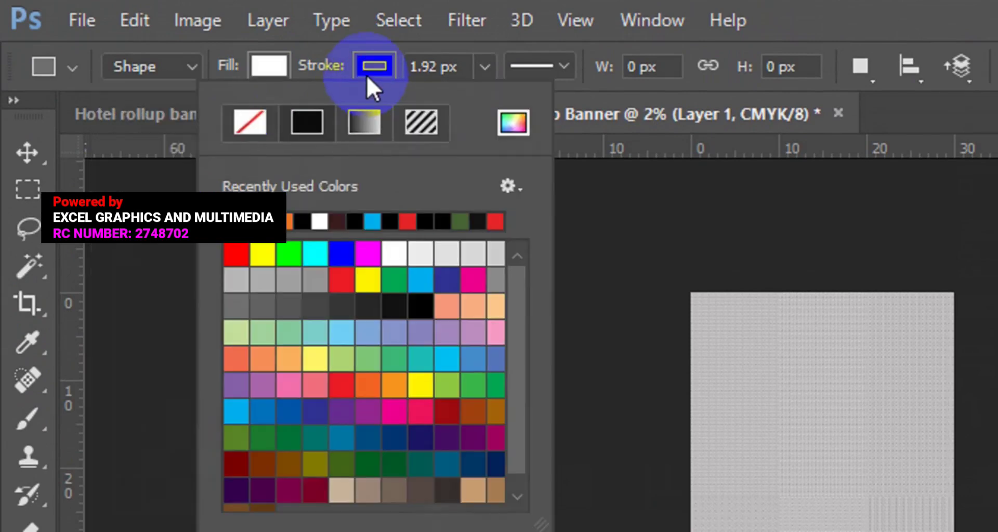
left_click(256, 121)
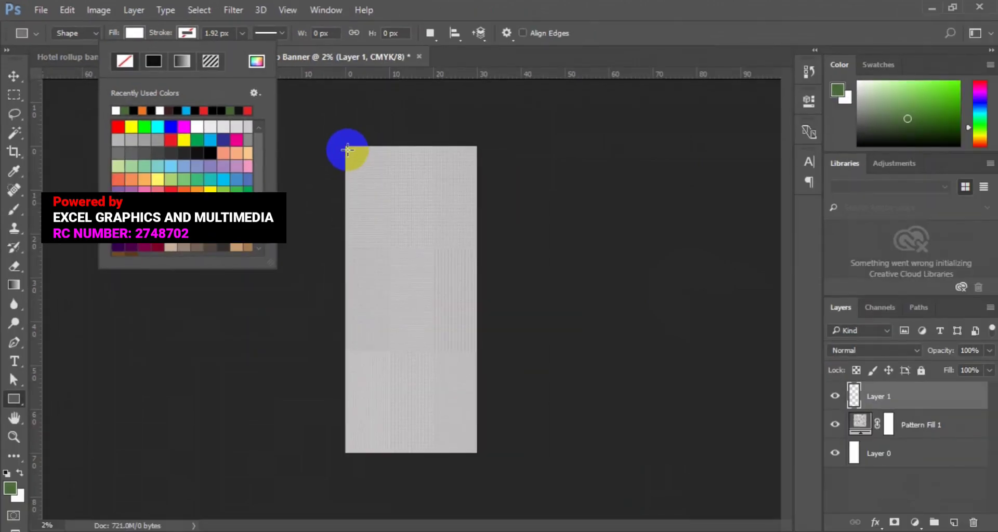
left_click(347, 150)
left_click_drag(348, 151, 467, 447)
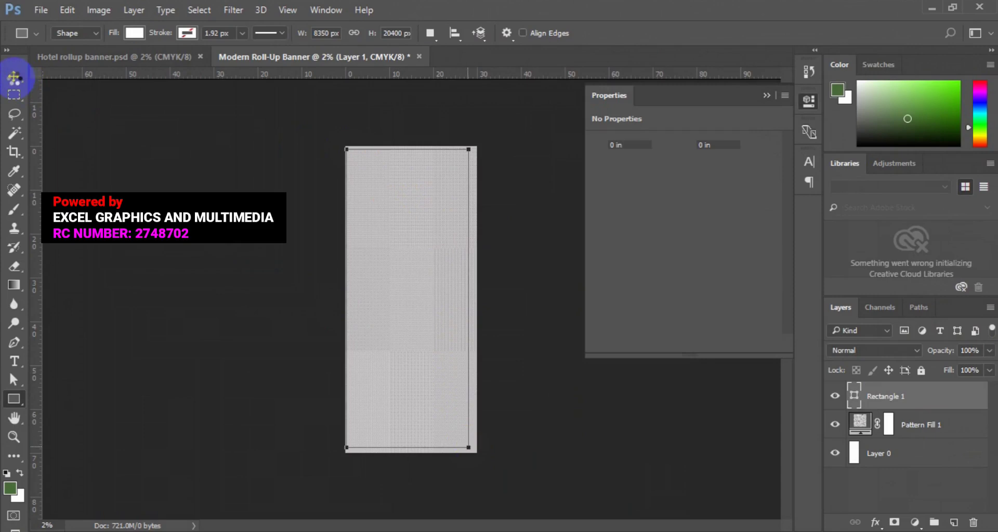
Center the white rectangle vertically against the whole canvas and clear the selection.
left_click(14, 77)
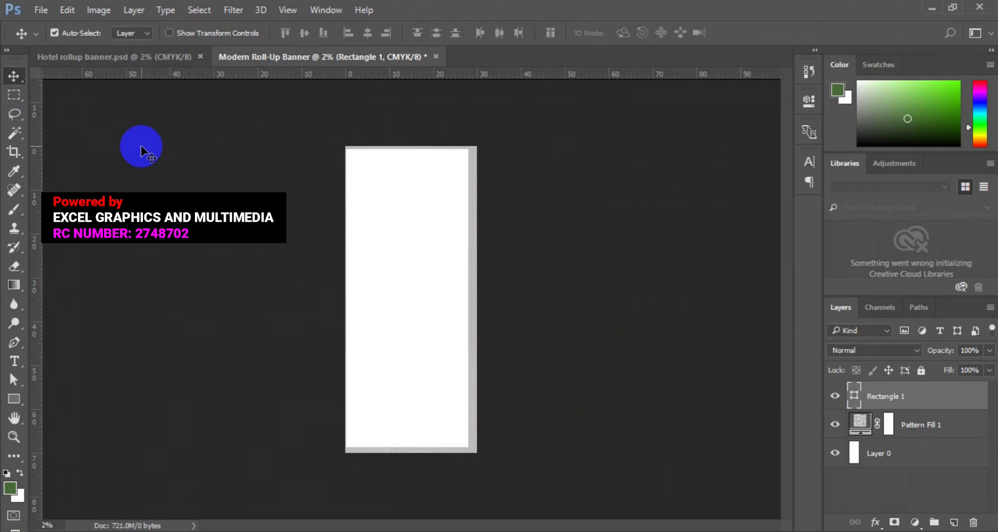
key("ctrl+a")
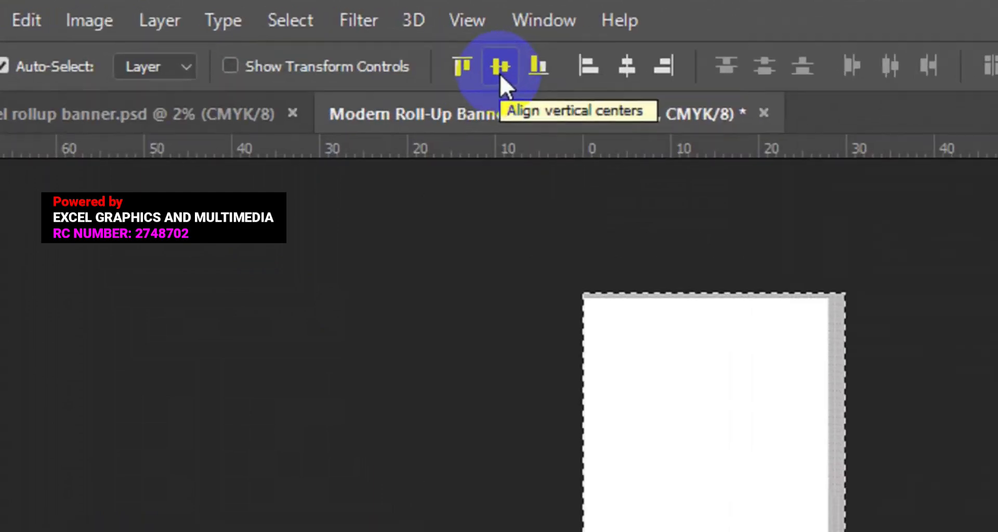
left_click(305, 33)
left_click(621, 75)
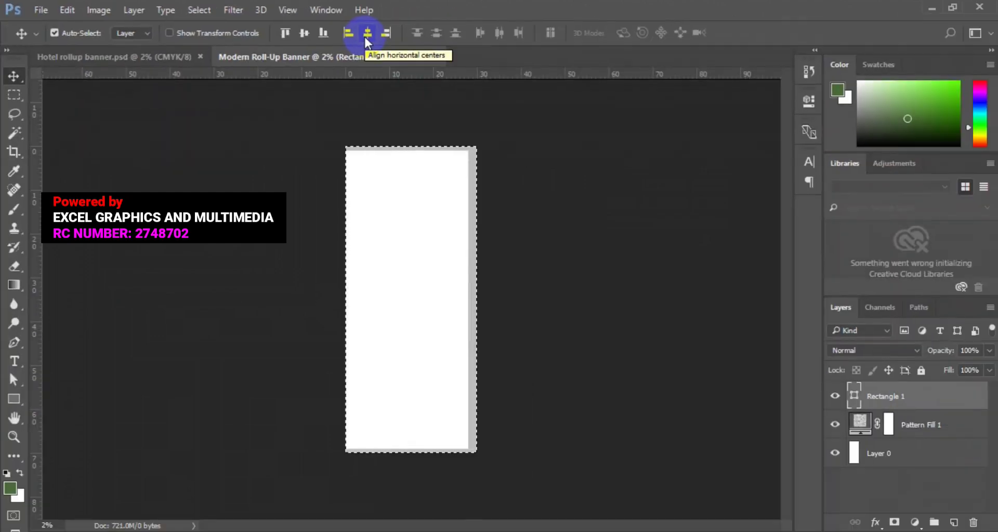
key("ctrl+d")
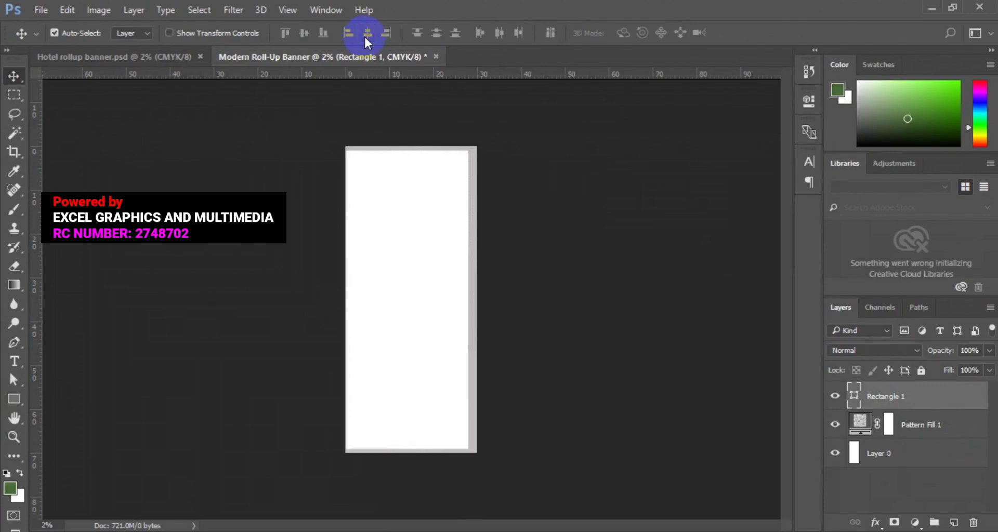
Free-transform the white rectangle slightly wider so it reaches the canvas's left edge while a narrow pattern strip remains along the right.
key("ctrl+plus")
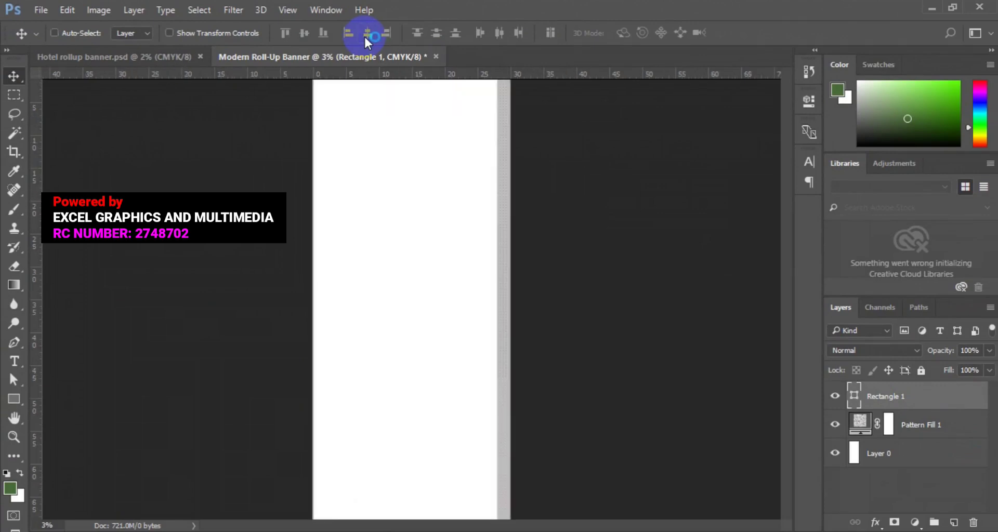
left_click(787, 75)
left_click(787, 77)
left_click(787, 77)
left_click(787, 77)
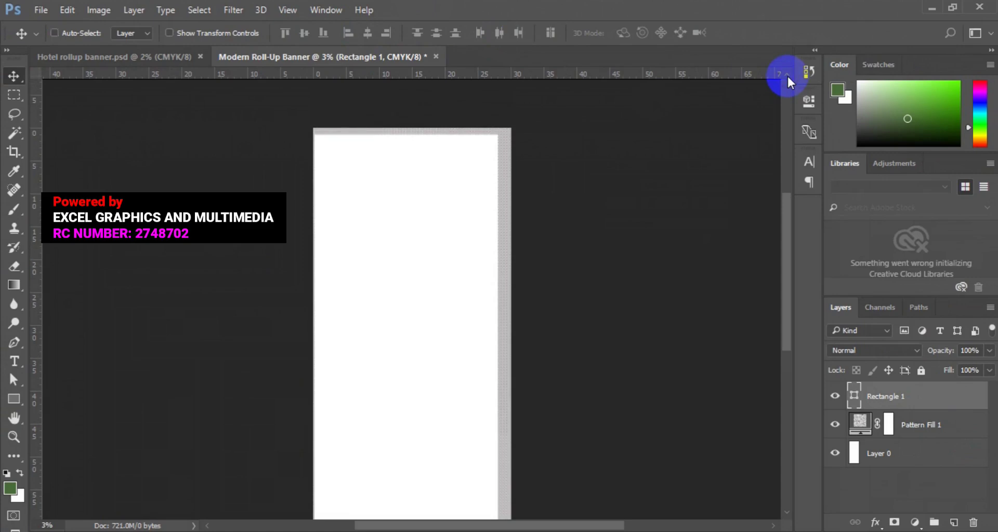
key("ctrl+t")
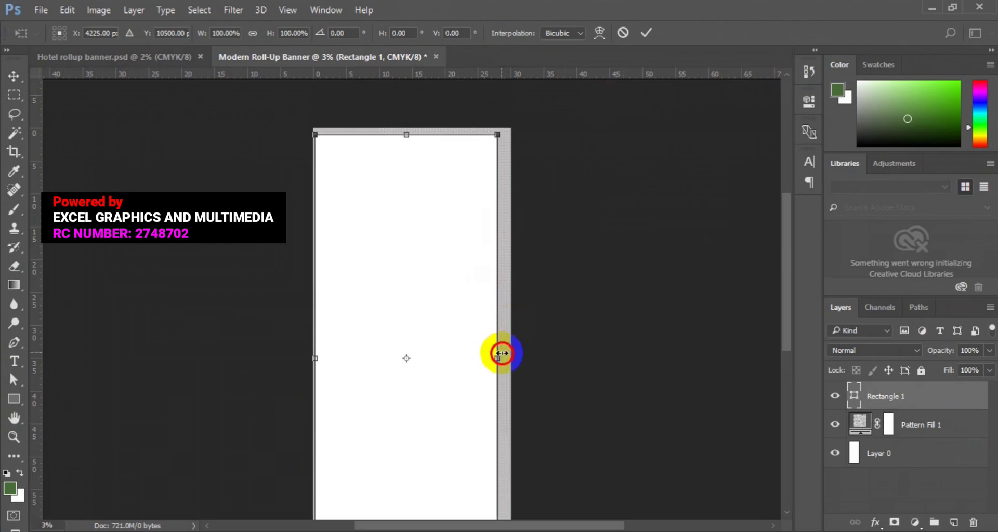
left_click_drag(502, 354, 500, 354)
left_click(315, 358)
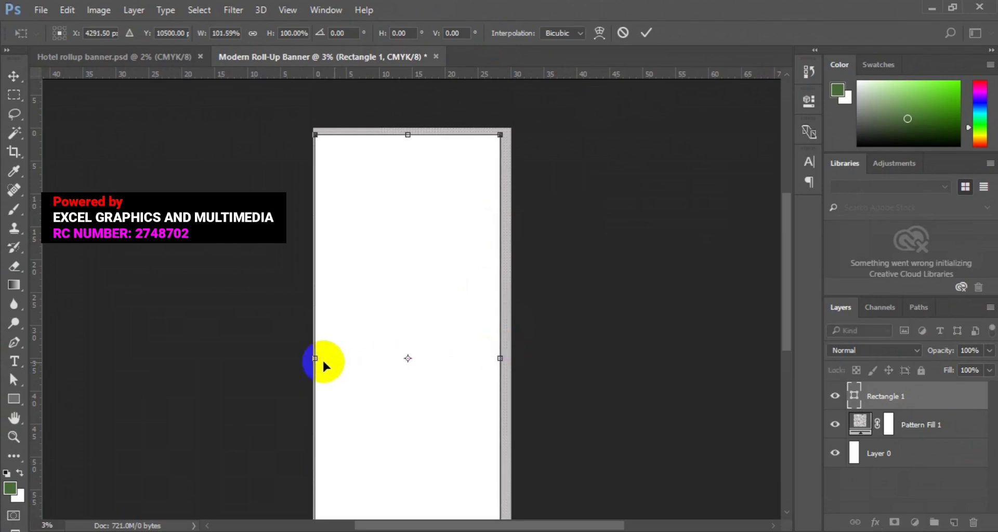
left_click_drag(317, 360, 303, 358)
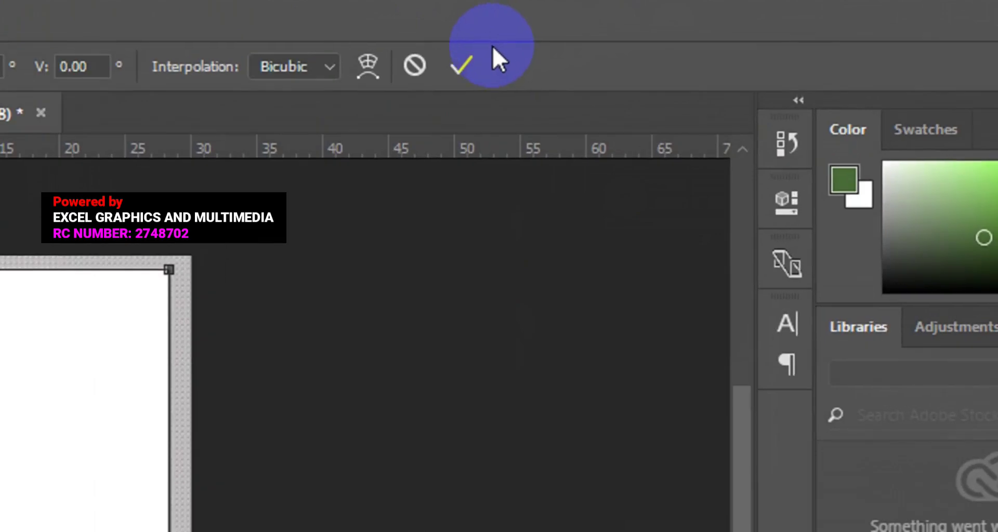
left_click(469, 57)
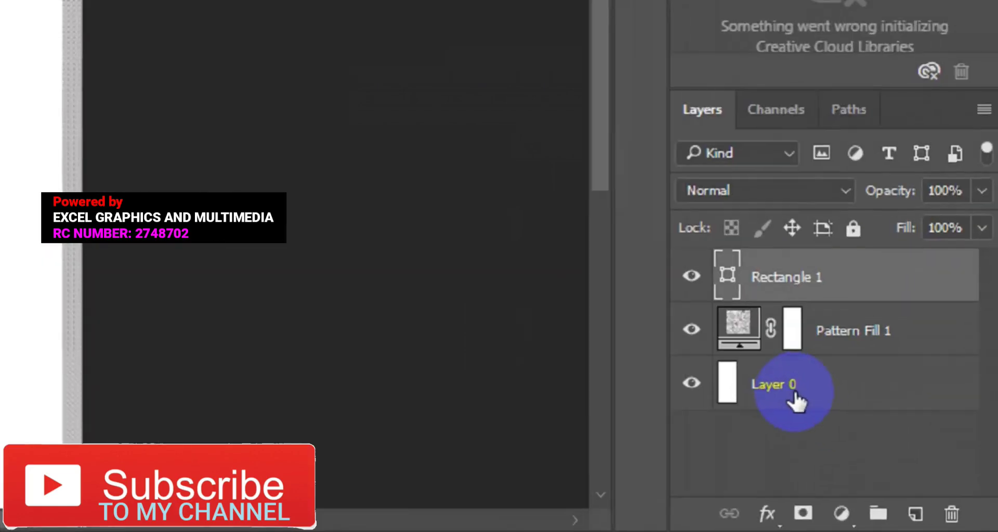
Place a vertical guide at 15 in on the canvas center, using Layer 0's transform center as reference, and close the transform.
left_click(889, 454)
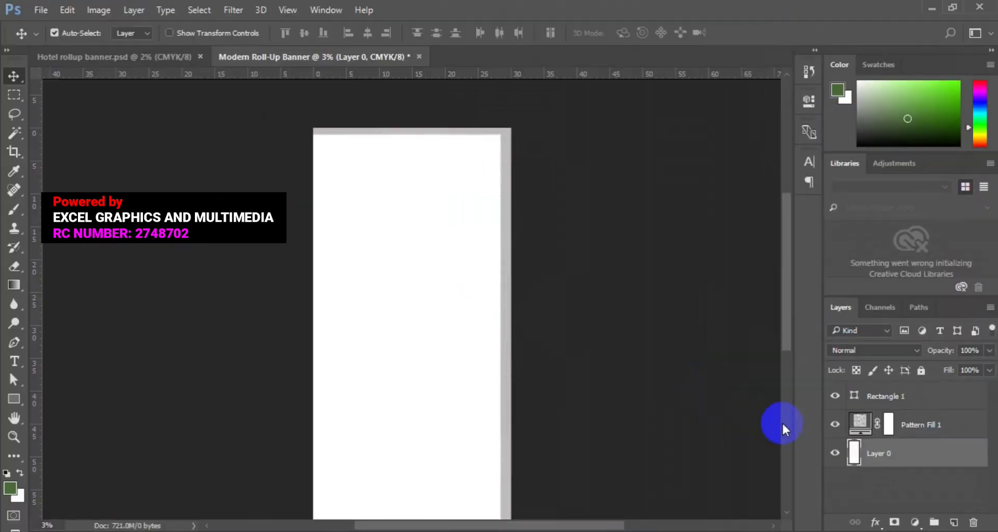
key("ctrl+t")
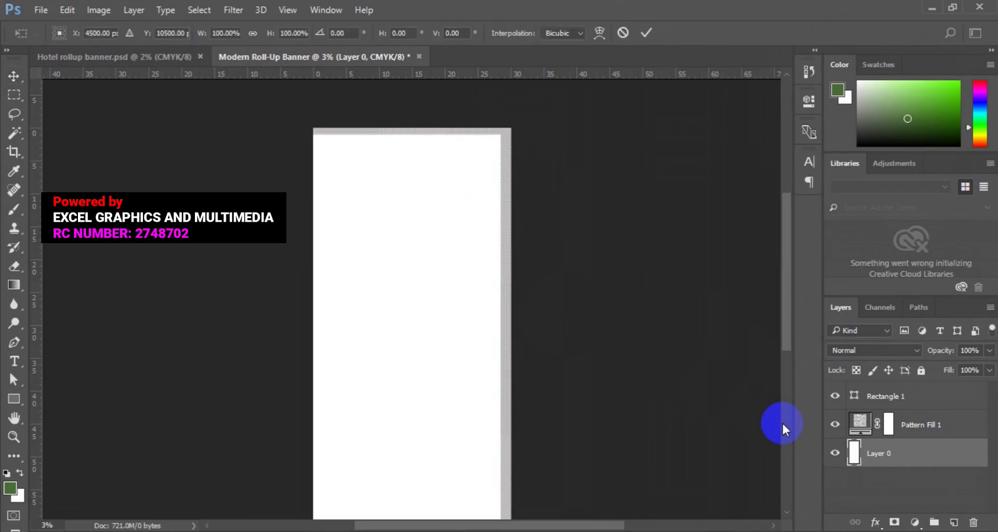
left_click(475, 416)
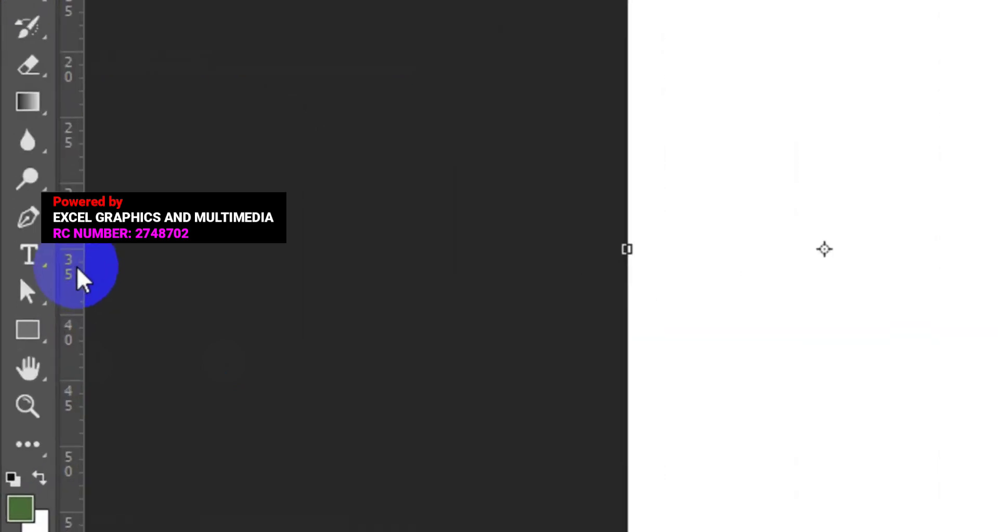
left_click(39, 368)
left_click_drag(78, 278, 812, 312)
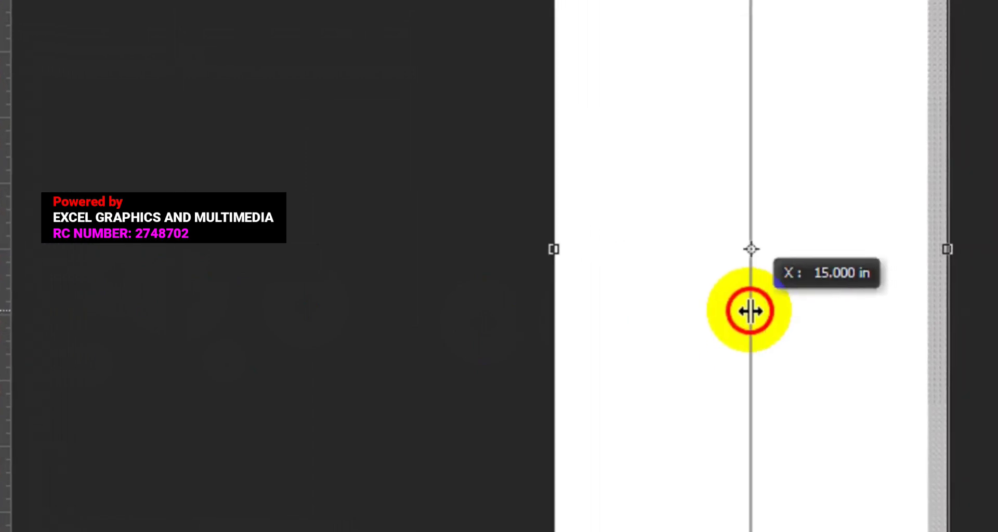
left_click_drag(750, 312, 750, 311)
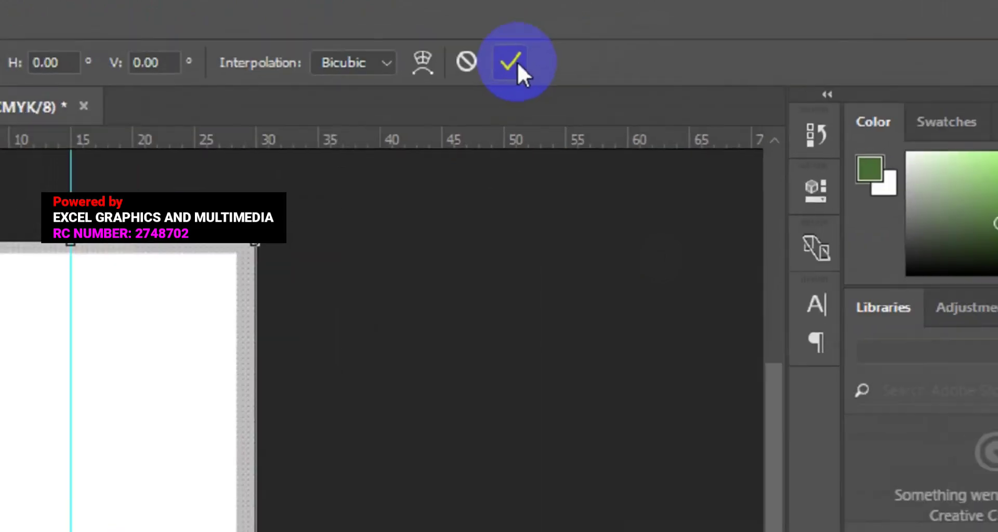
left_click(500, 67)
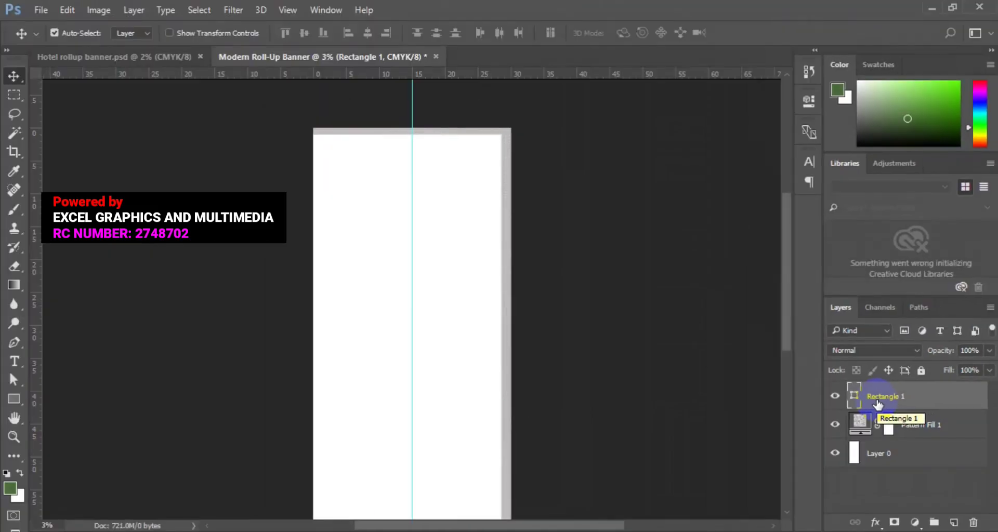
Duplicate the Rectangle 1 layer within the same document and name the copy "New shape".
right_click(877, 403)
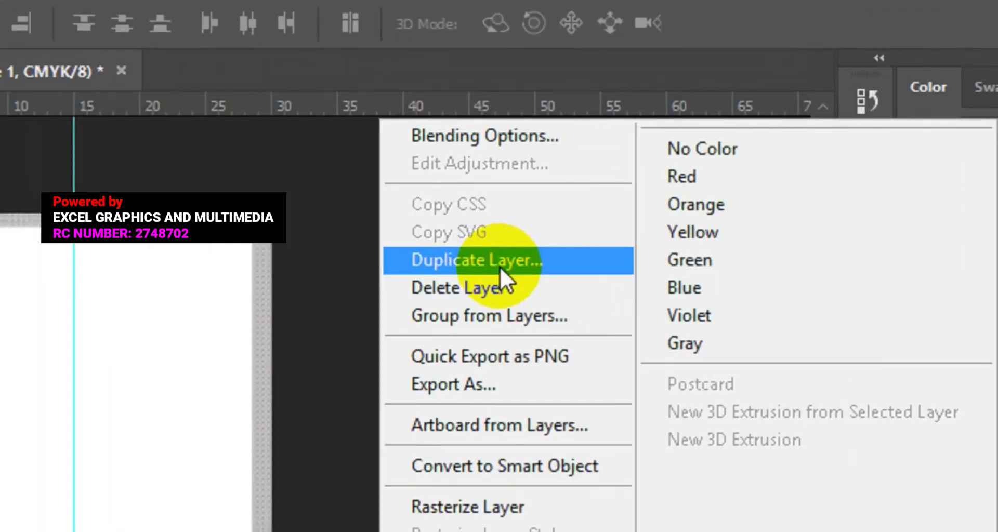
left_click(501, 269)
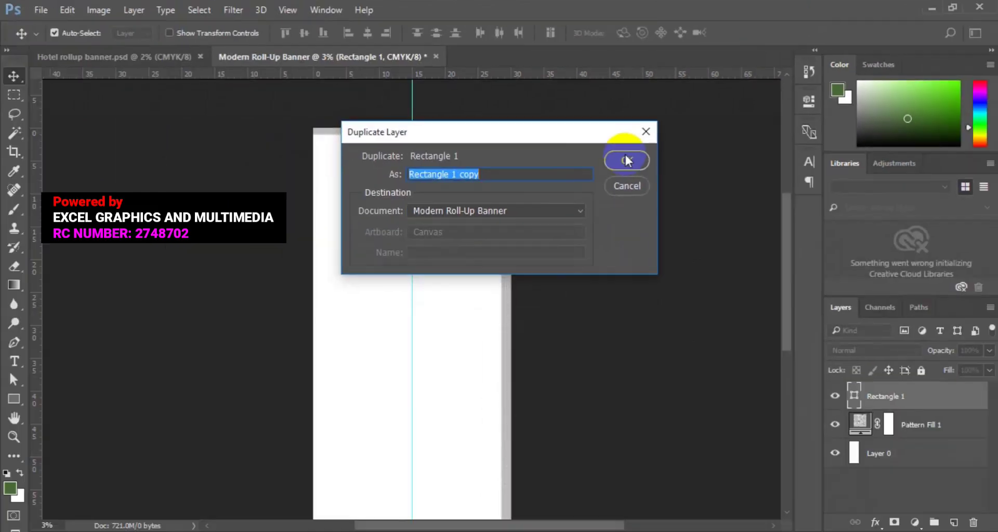
left_click(540, 174)
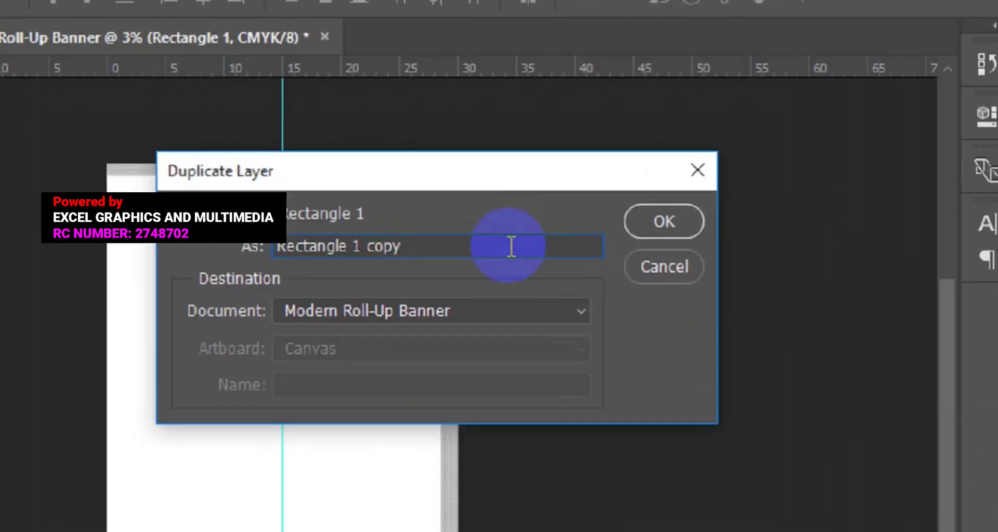
key("BackSpace")
key("BackSpace")
key("BackSpace")
key("BackSpace")
key("BackSpace")
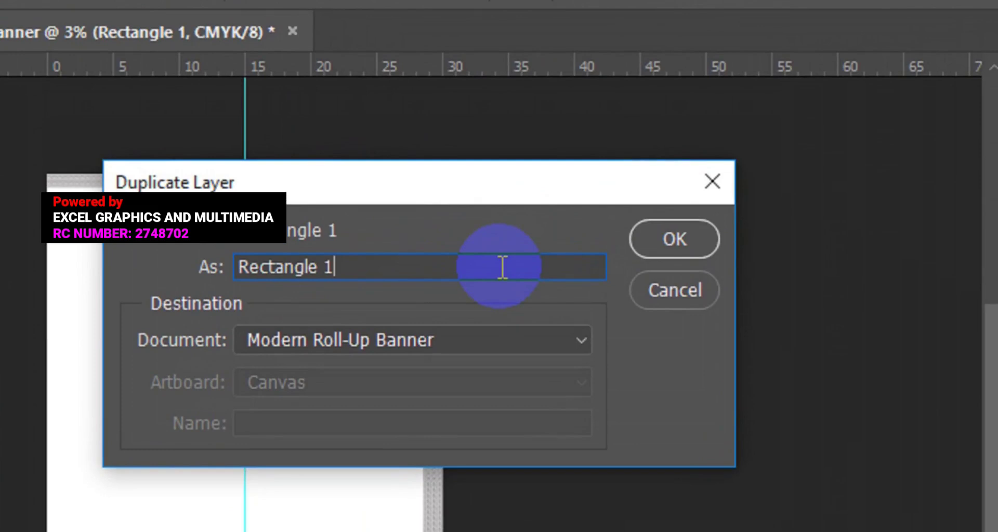
key("BackSpace")
key("BackSpace")
key("BackSpace")
key("BackSpace")
key("BackSpace")
key("BackSpace")
key("BackSpace")
key("BackSpace")
key("BackSpace")
key("BackSpace")
key("BackSpace")
type("New sahpe")
key("BackSpace")
type("pe")
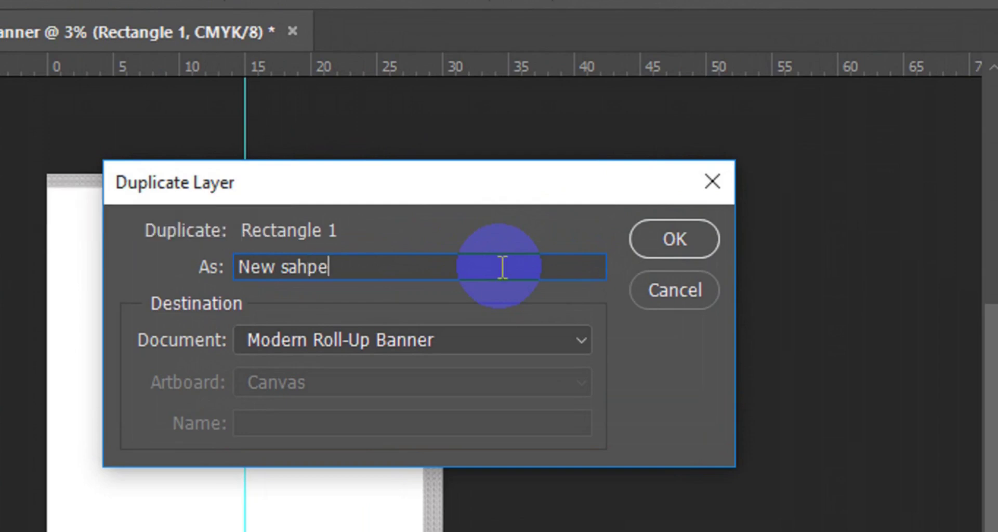
key("BackSpace")
key("BackSpace")
key("BackSpace")
type("s")
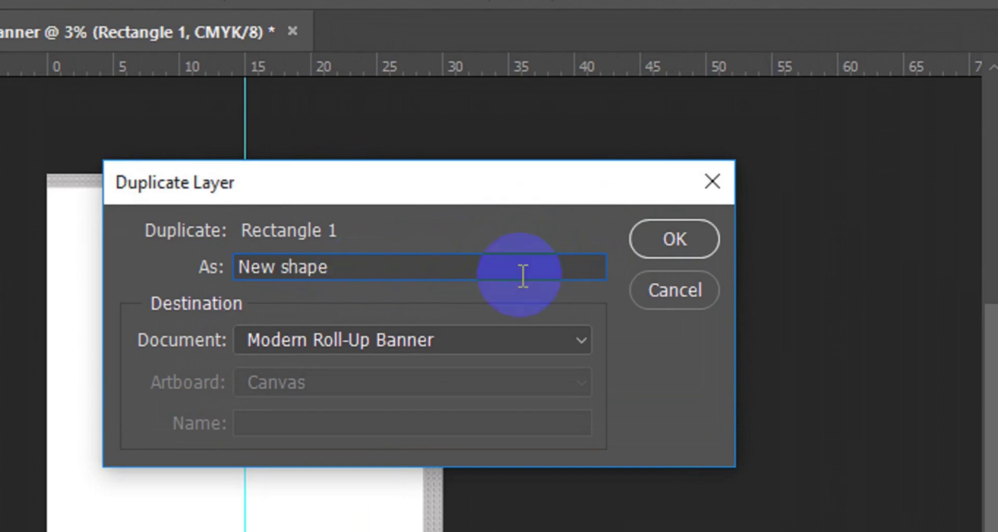
left_click(670, 241)
left_click(664, 240)
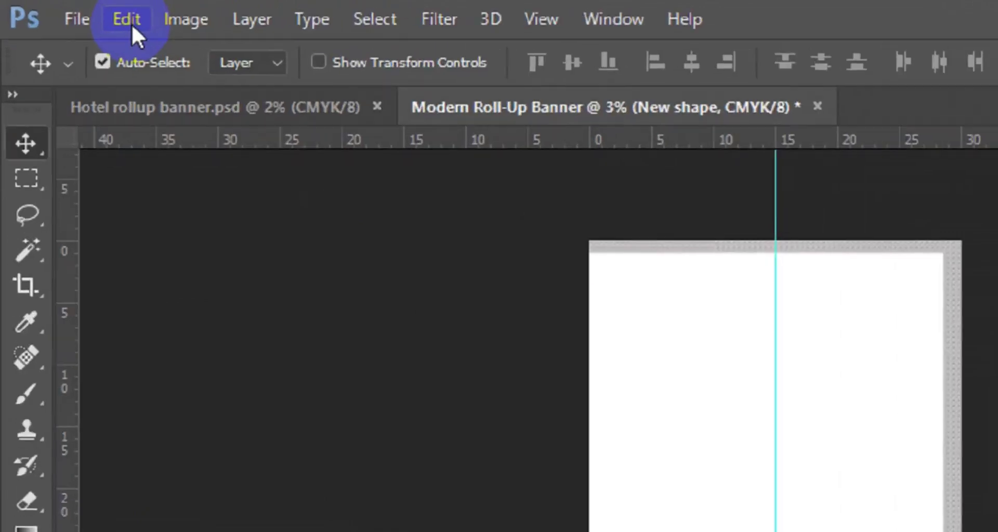
Free-transform the New shape rectangle narrower so its right edge meets the 15 in center guide.
left_click(70, 13)
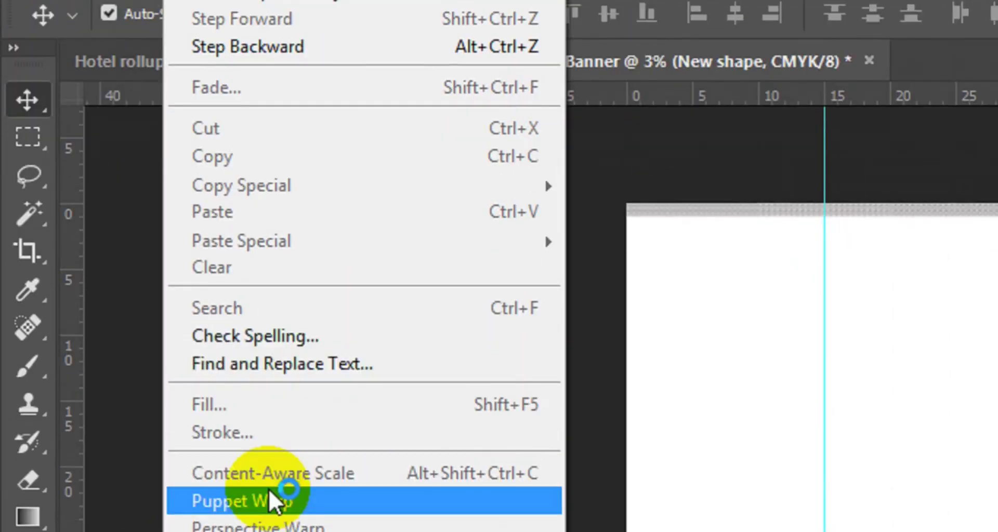
left_click(270, 457)
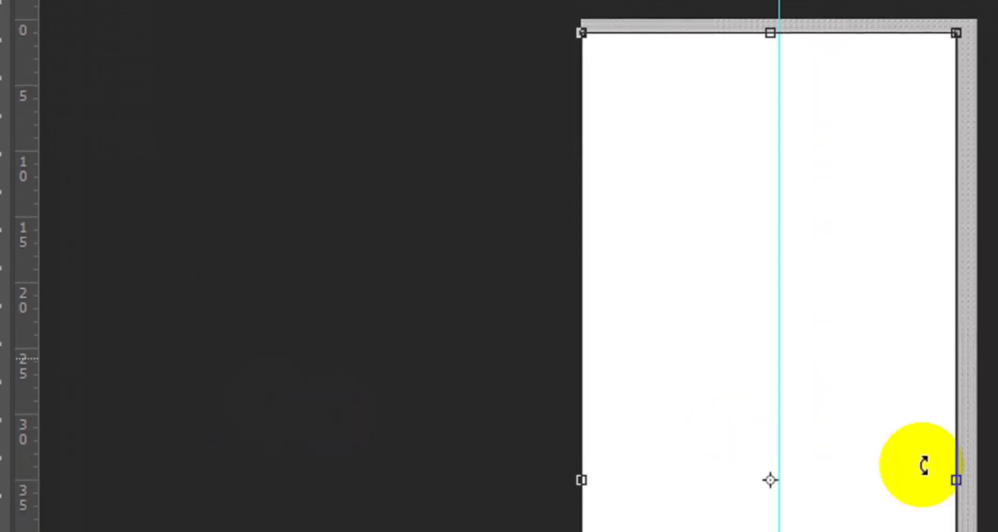
left_click_drag(812, 419, 589, 400)
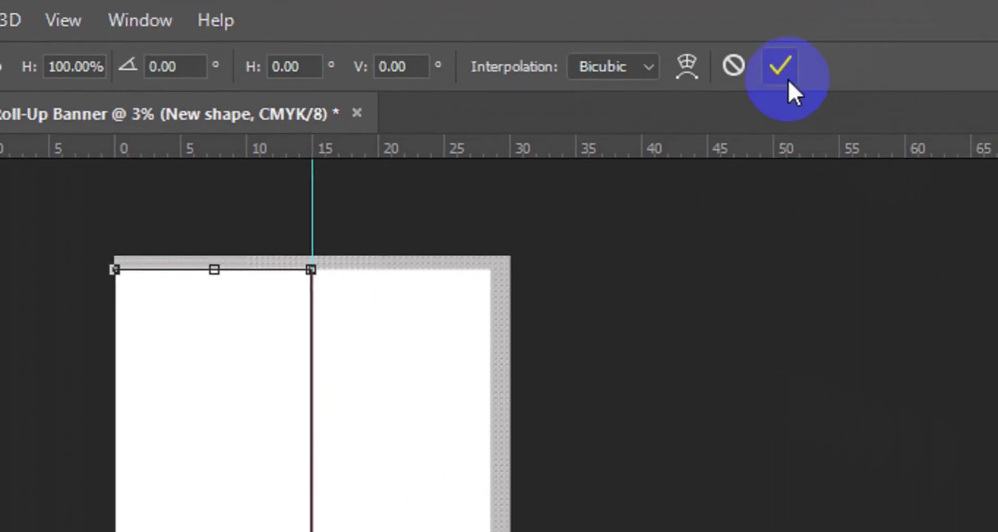
left_click(781, 71)
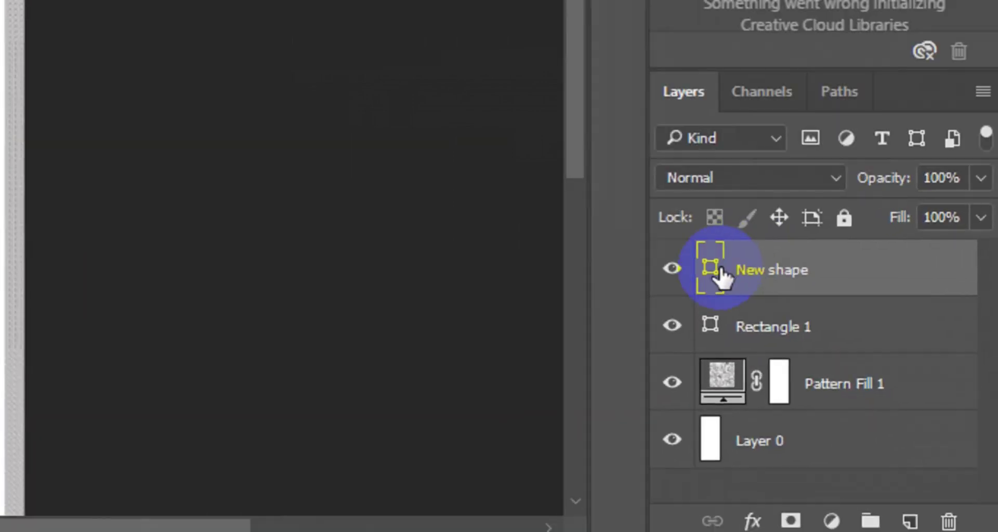
Change the fill color of the New shape rectangle to a muted red, RGB 152, 81, 81.
left_click(711, 268)
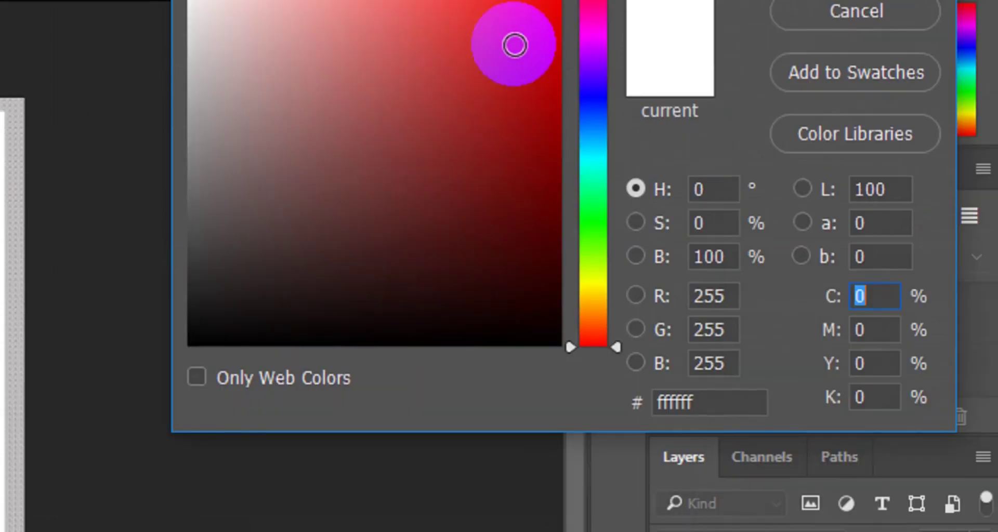
left_click(362, 124)
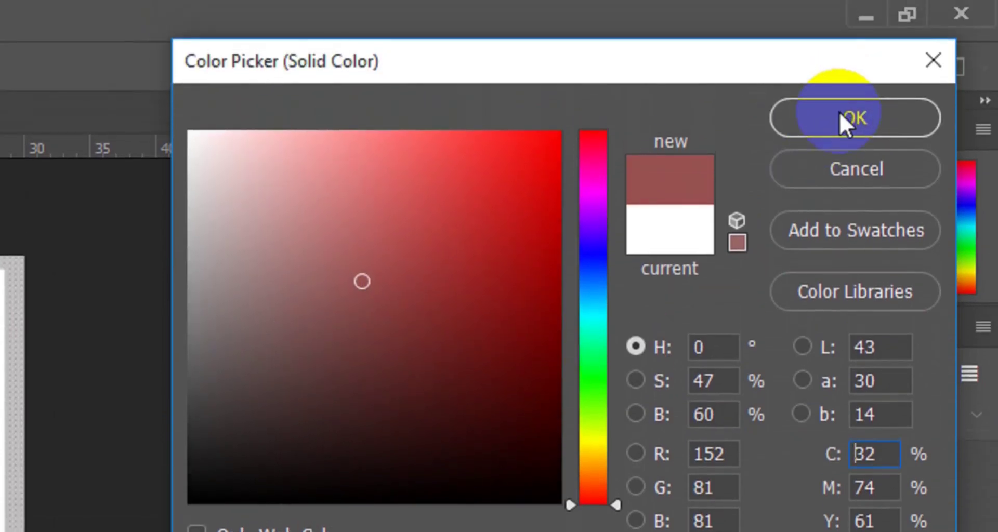
left_click(840, 84)
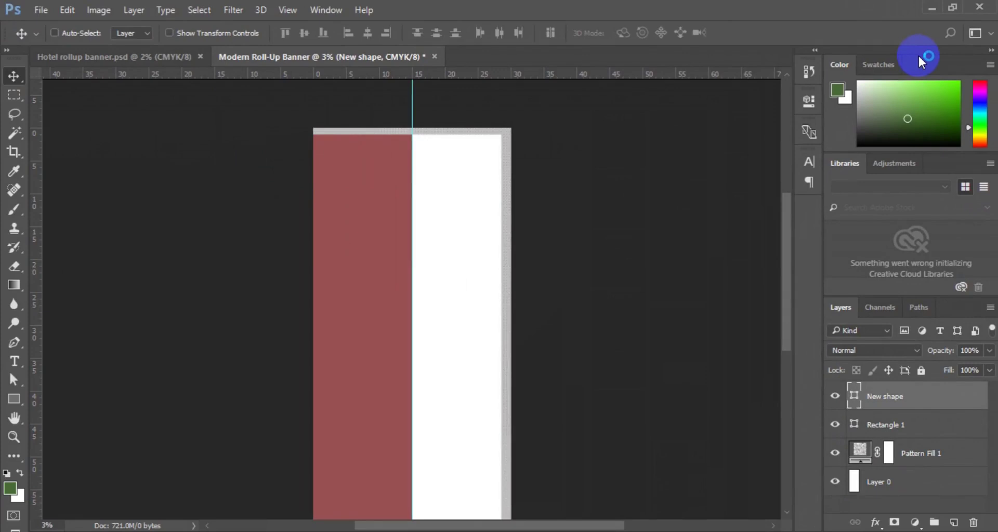
Add a new layer above New shape and draw a white 6800 by 6800 px circle with the Ellipse tool over the red rectangle.
key("ctrl+minus")
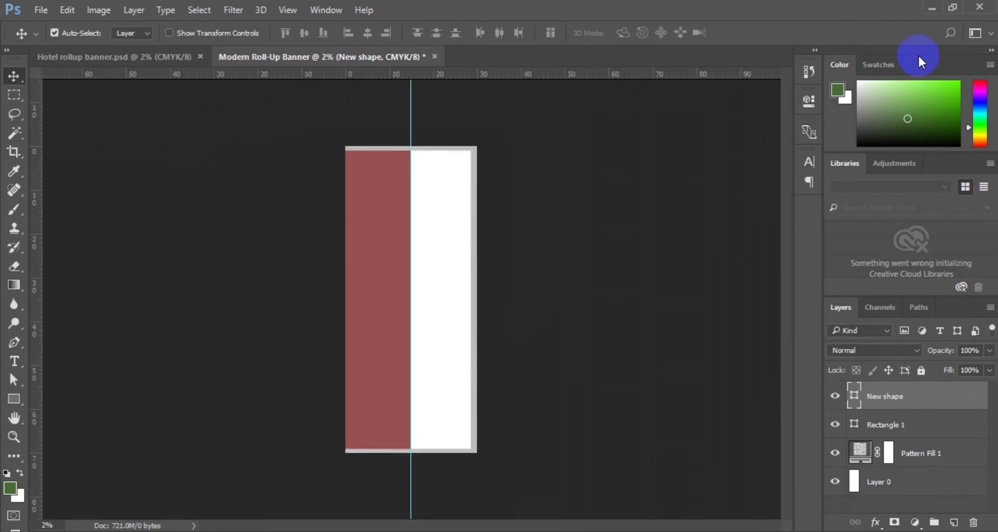
left_click(954, 523)
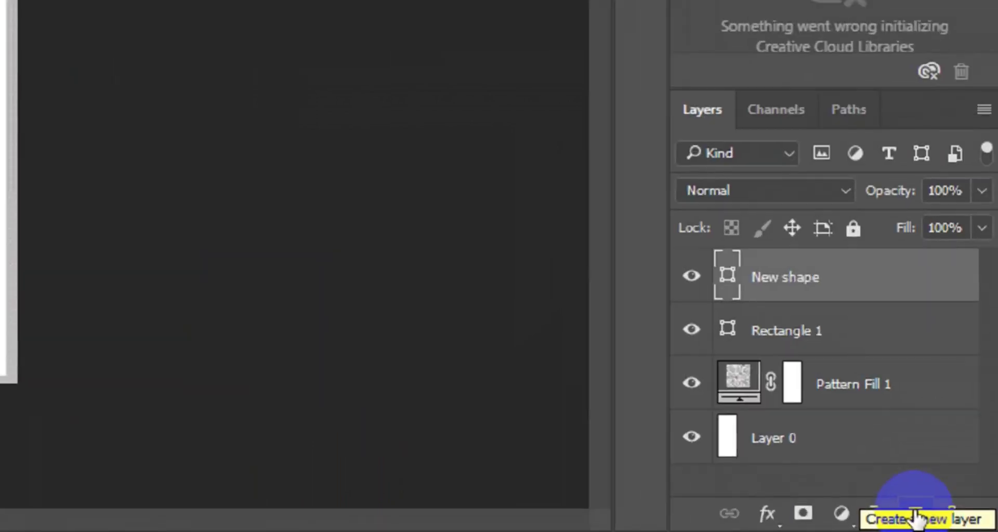
left_click(910, 513)
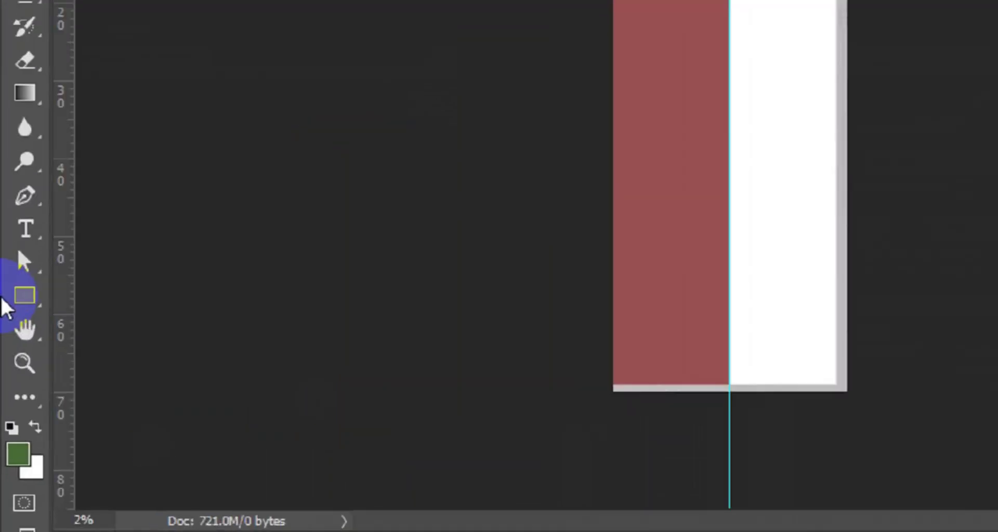
left_click(11, 399)
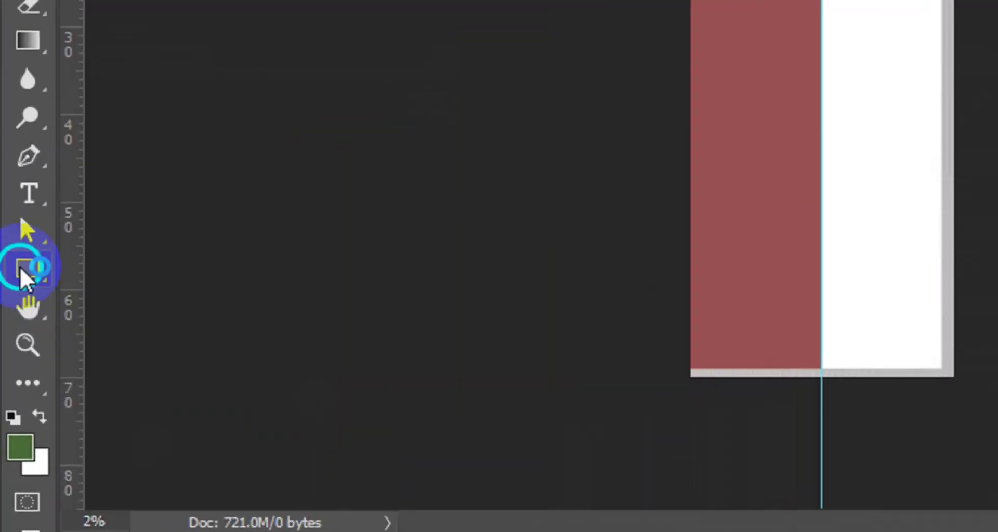
right_click(19, 266)
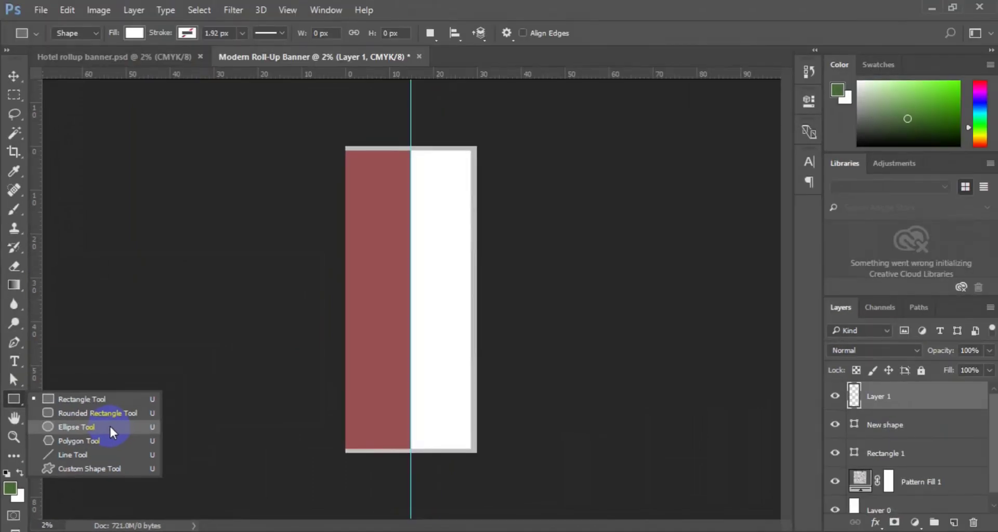
left_click(82, 427)
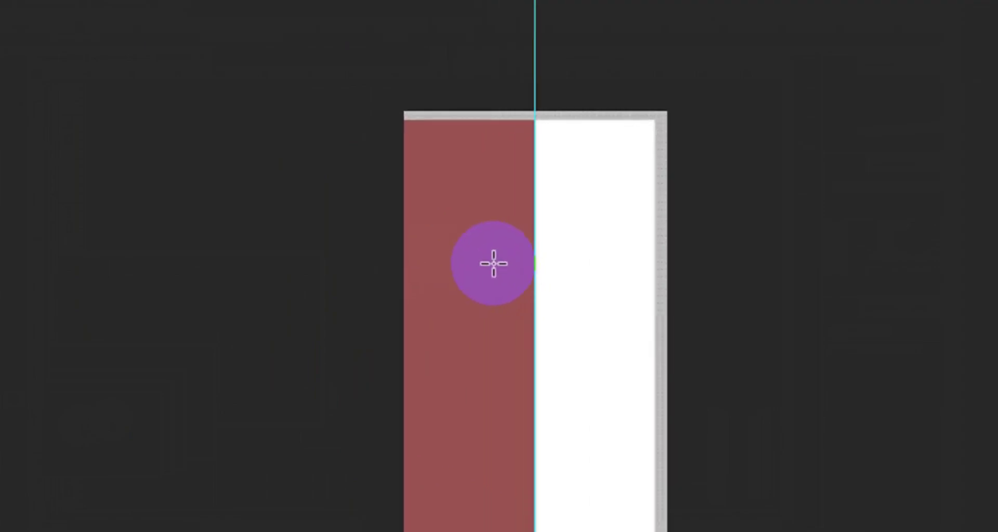
left_click_drag(494, 264, 592, 379)
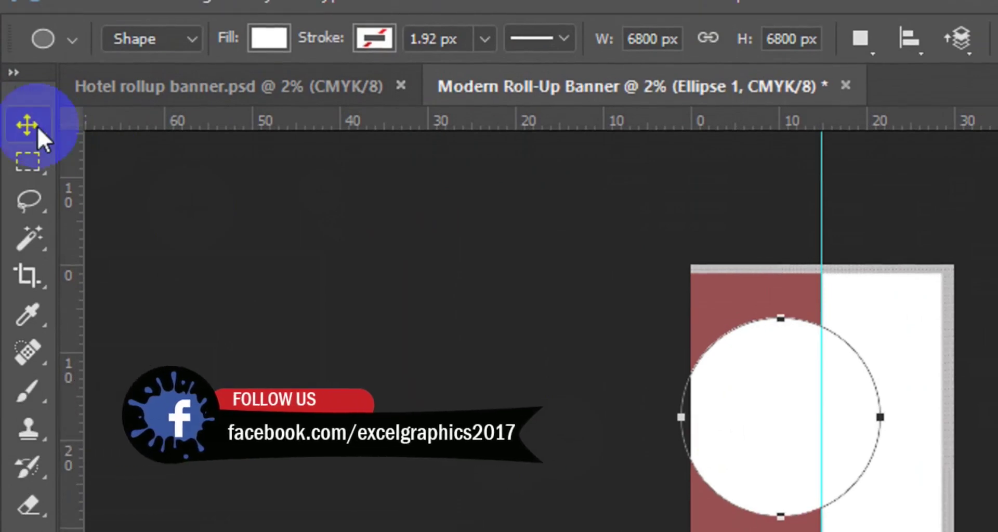
Center the white circle vertically and horizontally on the canvas by aligning it to a full-canvas selection, and deselect.
left_click(38, 129)
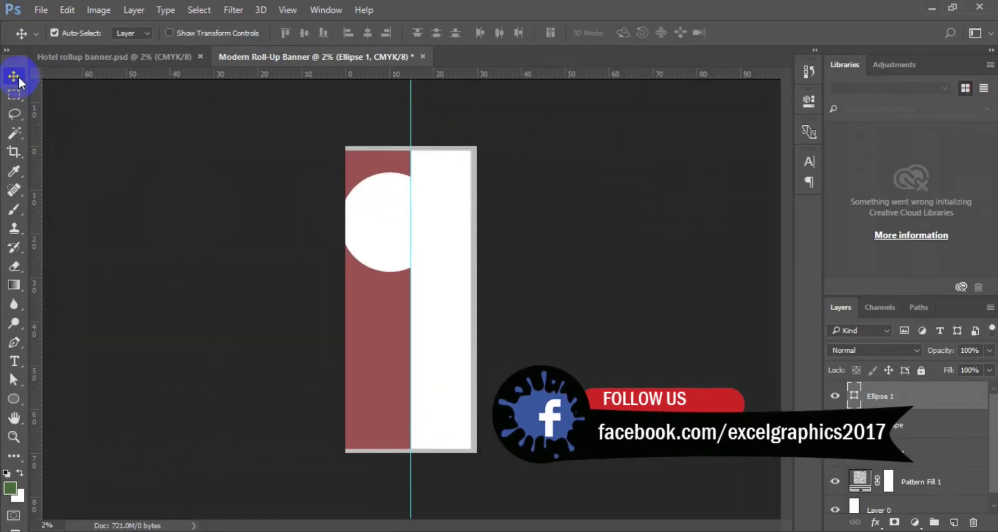
left_click_drag(367, 204, 393, 228)
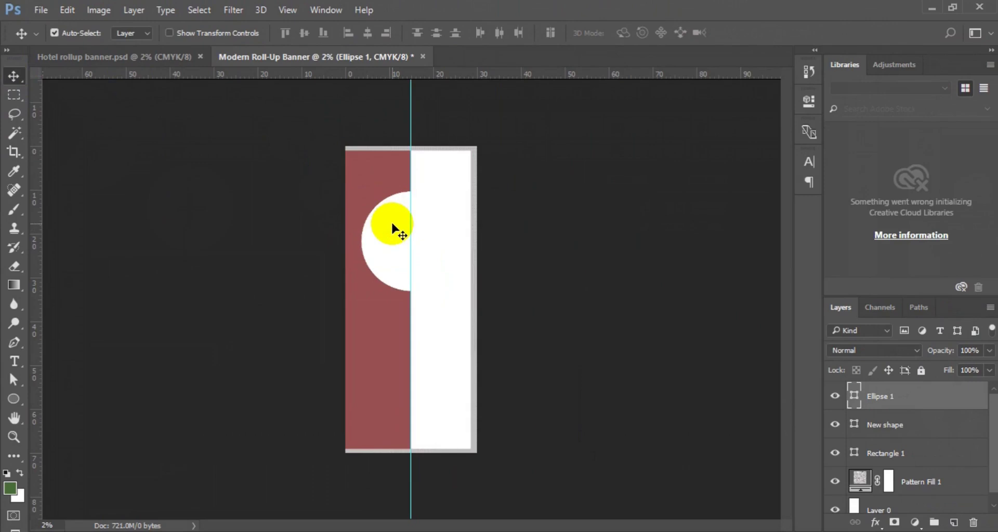
key("ctrl+a")
left_click(305, 33)
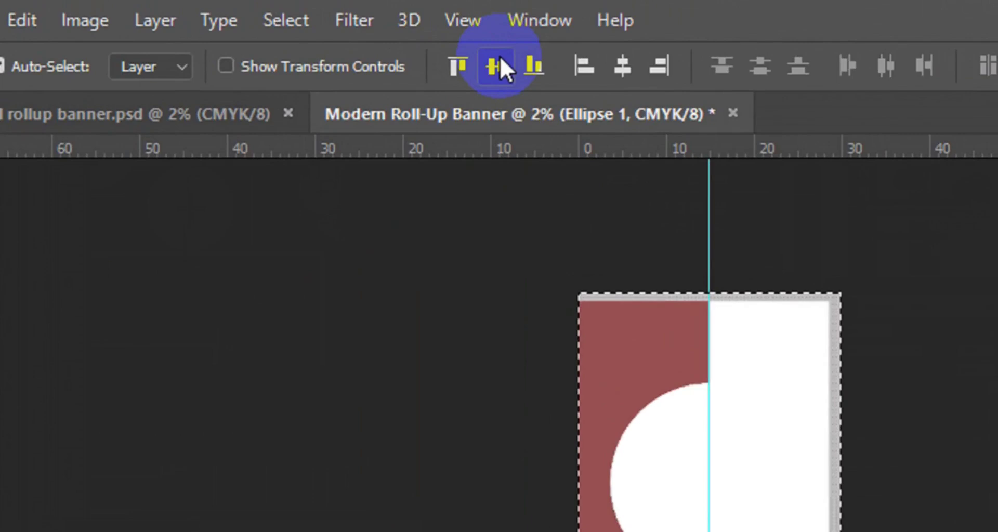
left_click(498, 60)
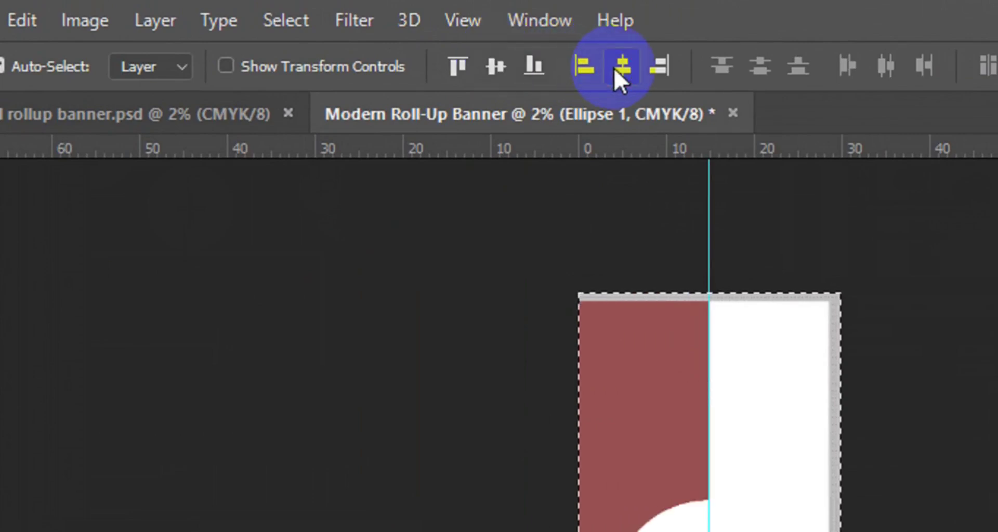
left_click(305, 27)
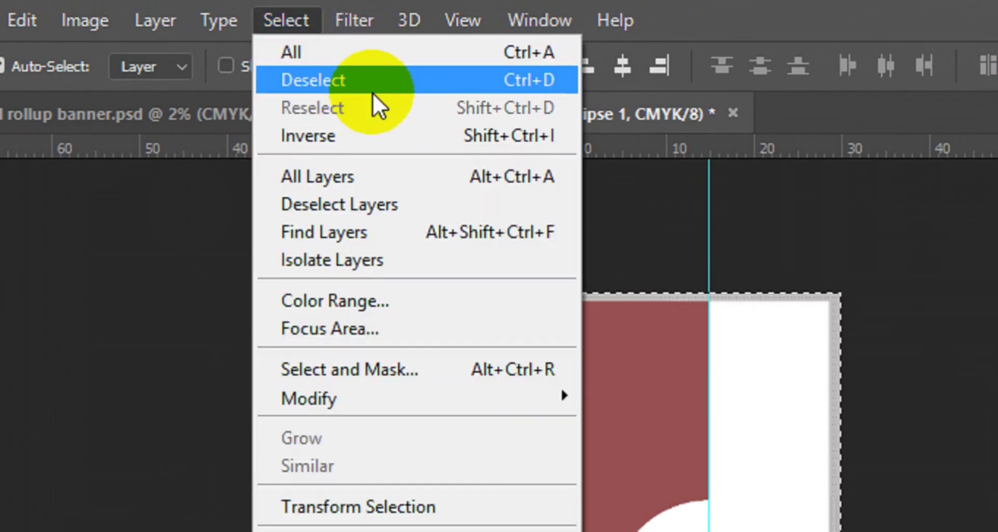
left_click(348, 88)
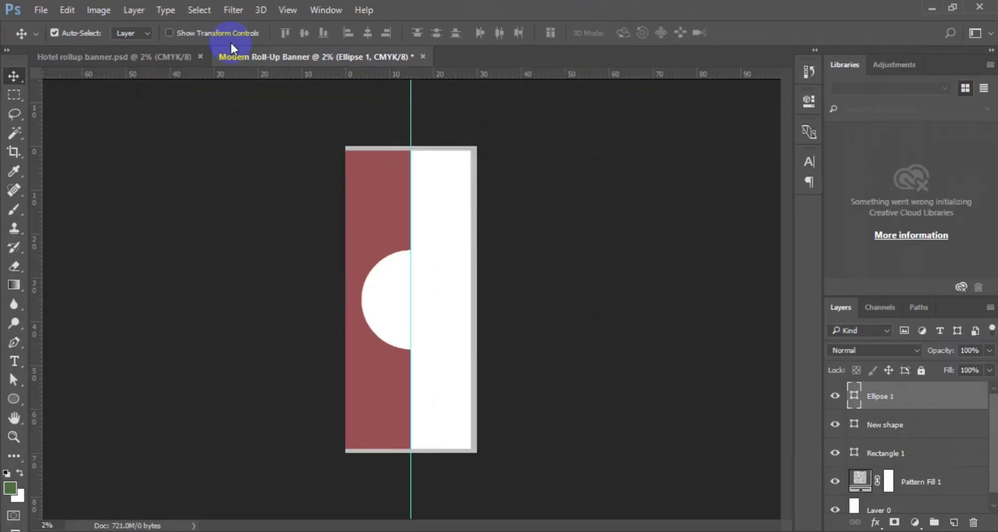
Move the white circle straight up along the center guide into the upper half of the banner.
left_click_drag(391, 305, 395, 260)
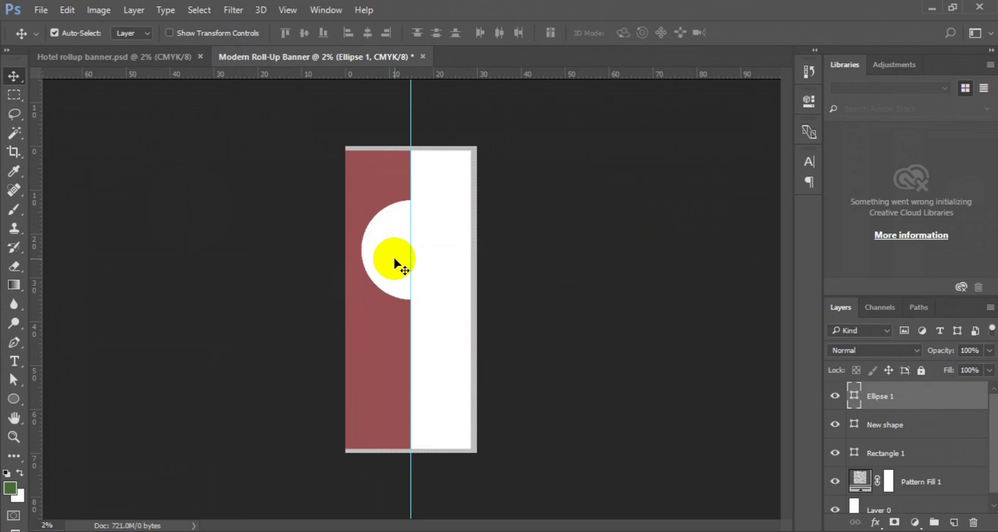
key("Up")
key("Up")
key("Up")
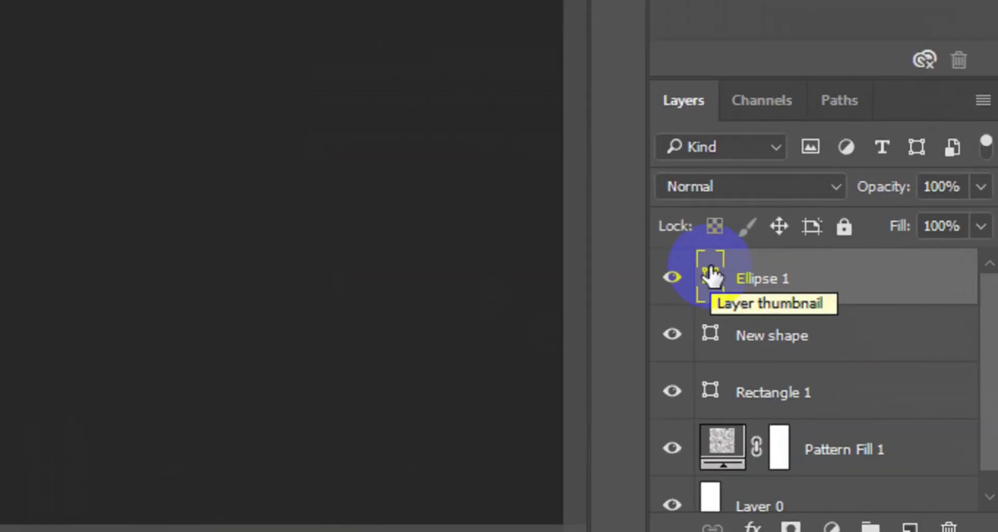
Duplicate the Ellipse 1 layer within the same document and name the copy "Eclipse2".
right_click(855, 396)
left_click(727, 292)
right_click(789, 291)
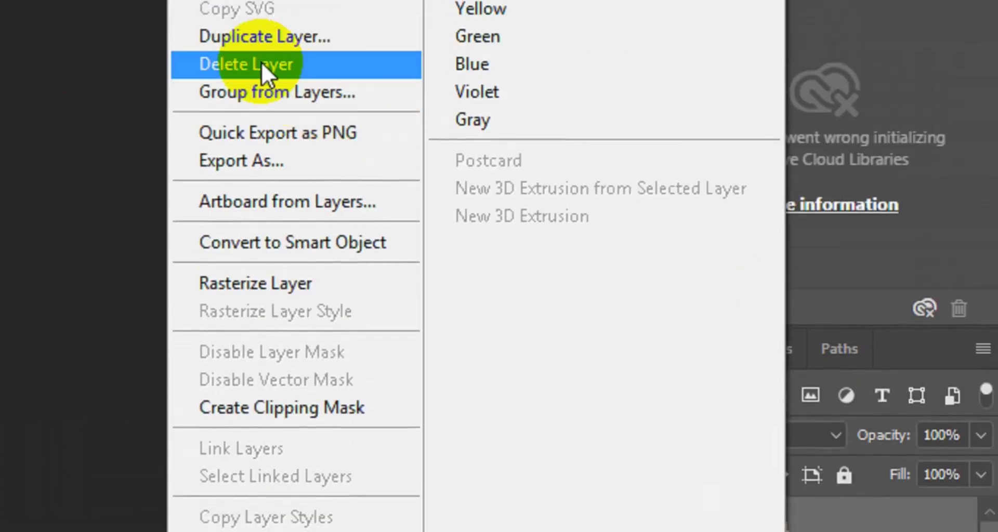
left_click(262, 58)
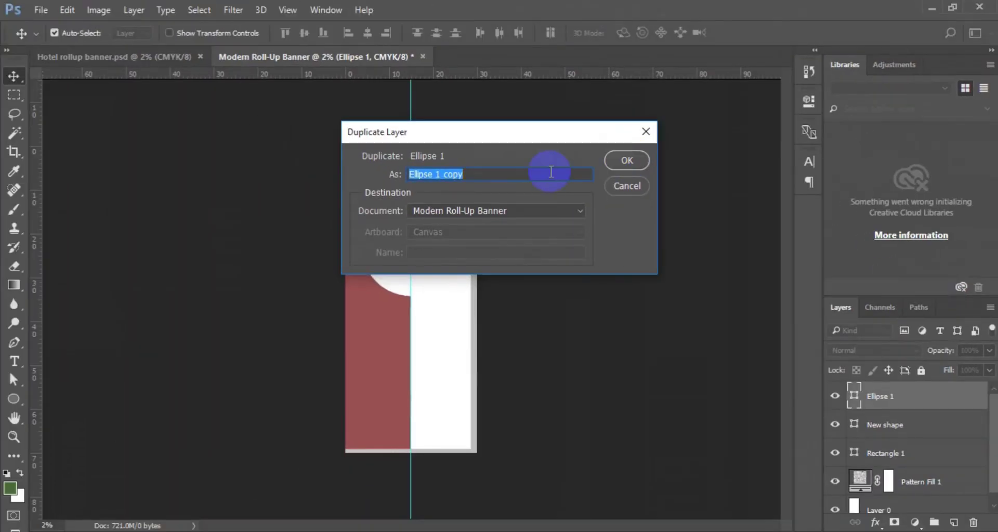
left_click(551, 172)
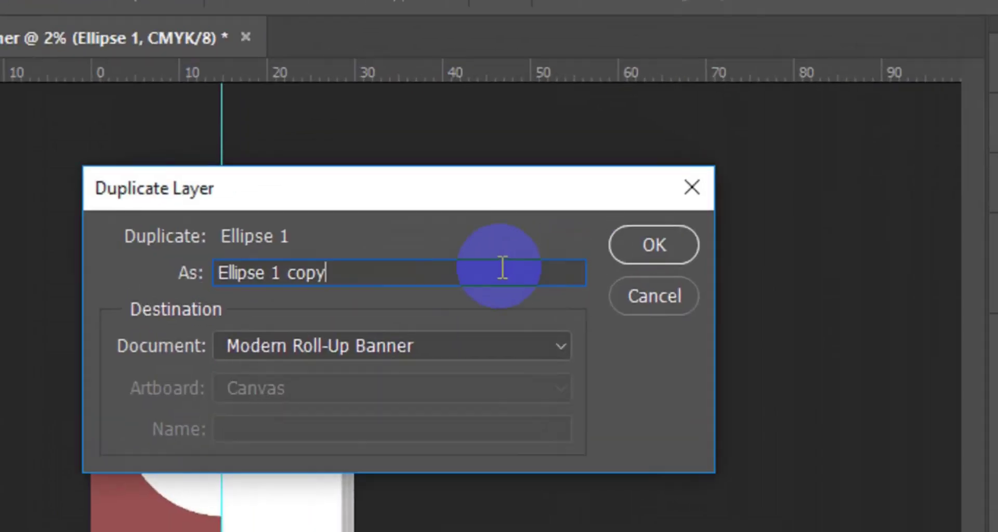
key("BackSpace")
key("BackSpace")
key("BackSpace")
key("BackSpace")
key("BackSpace")
key("BackSpace")
key("BackSpace")
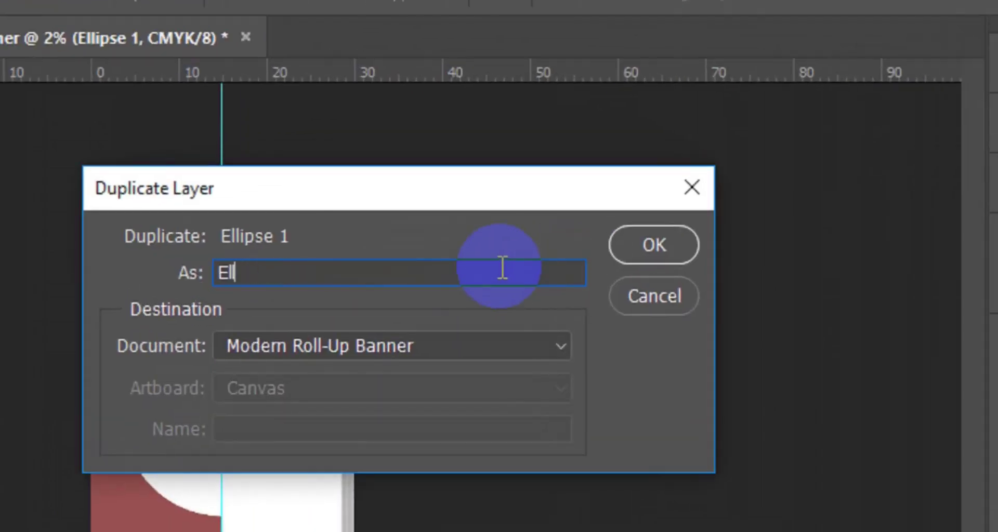
type("shape")
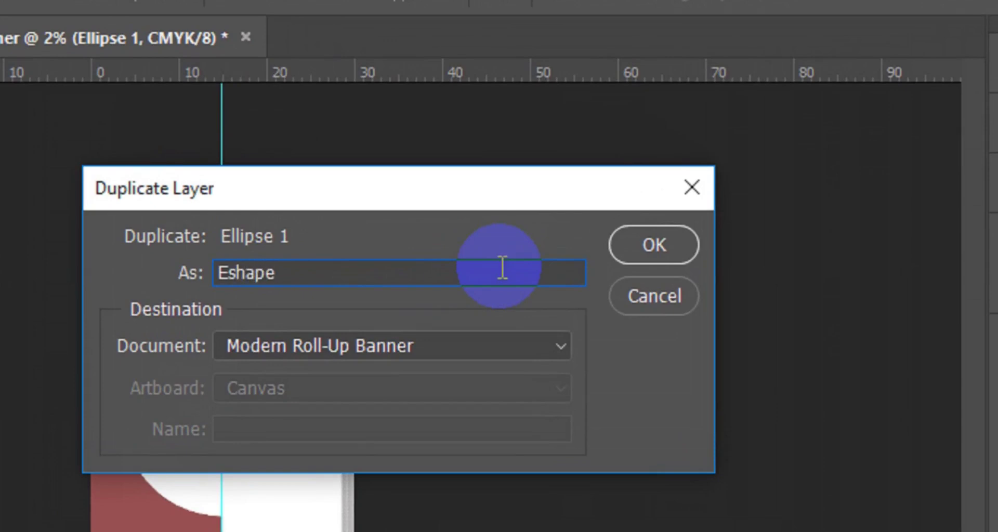
key("BackSpace")
key("BackSpace")
key("BackSpace")
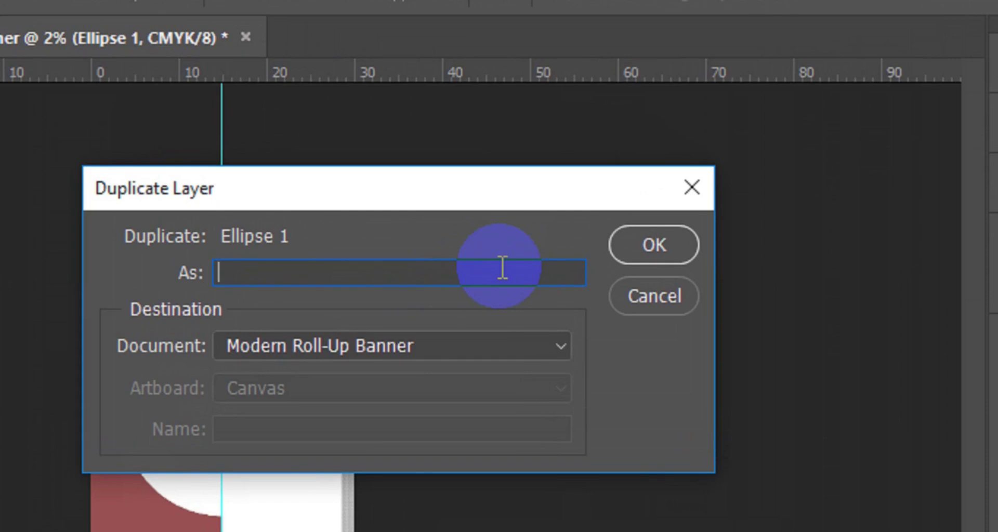
type("Ec")
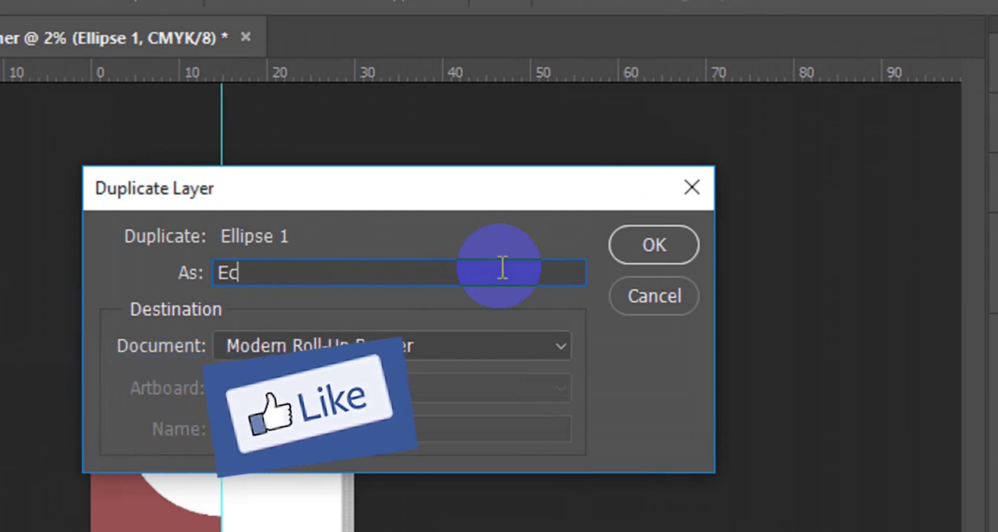
type("lipse")
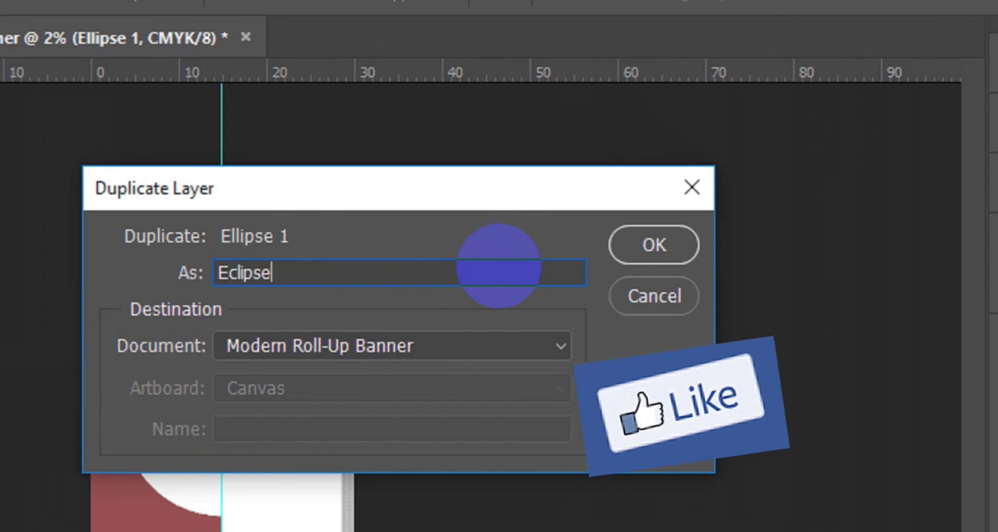
type("2")
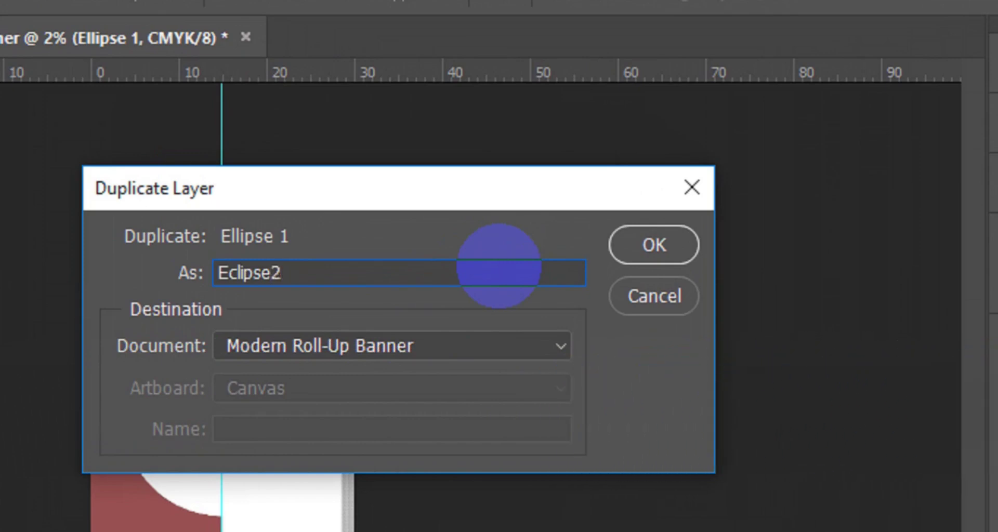
left_click(671, 248)
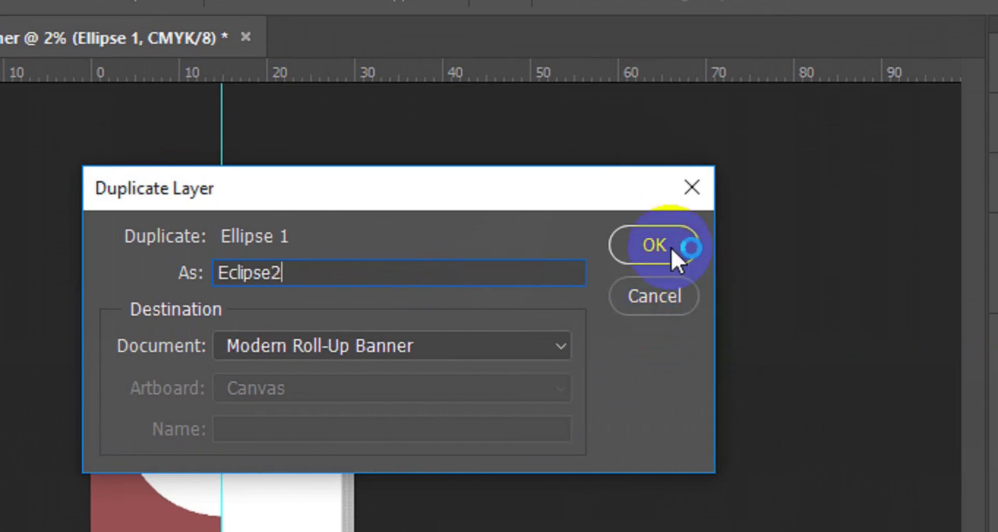
left_click(671, 248)
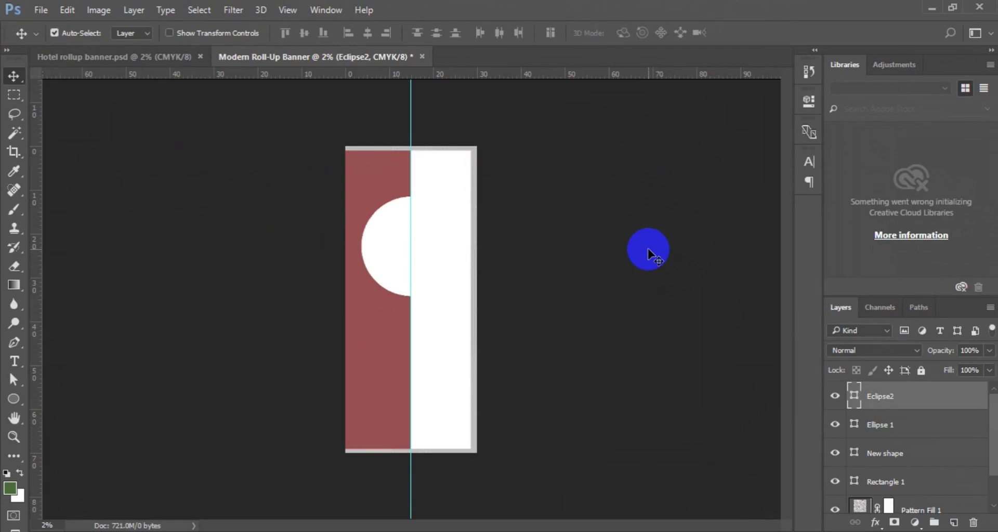
Free-transform the Eclipse2 circle proportionally about its center to about 20 in wide, keeping it concentric with the larger circle.
left_click(437, 263)
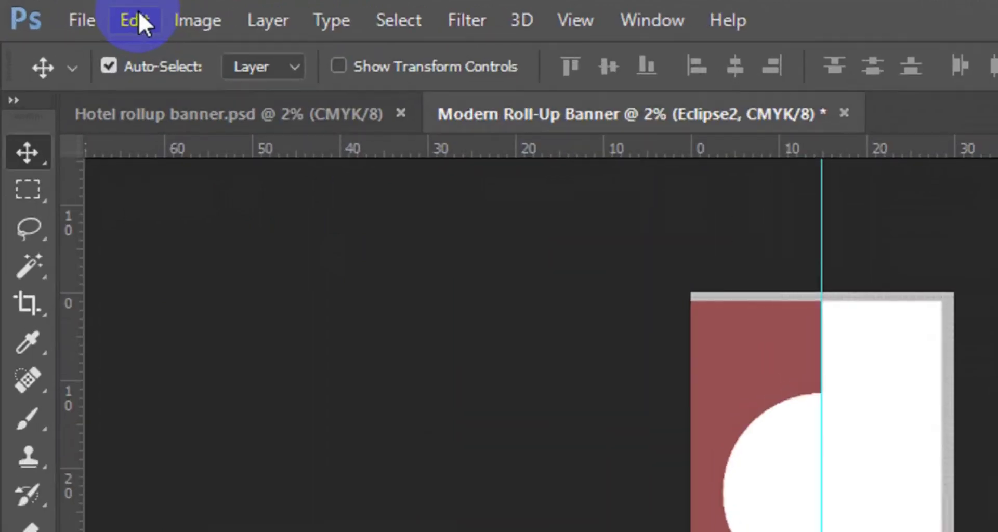
left_click(138, 15)
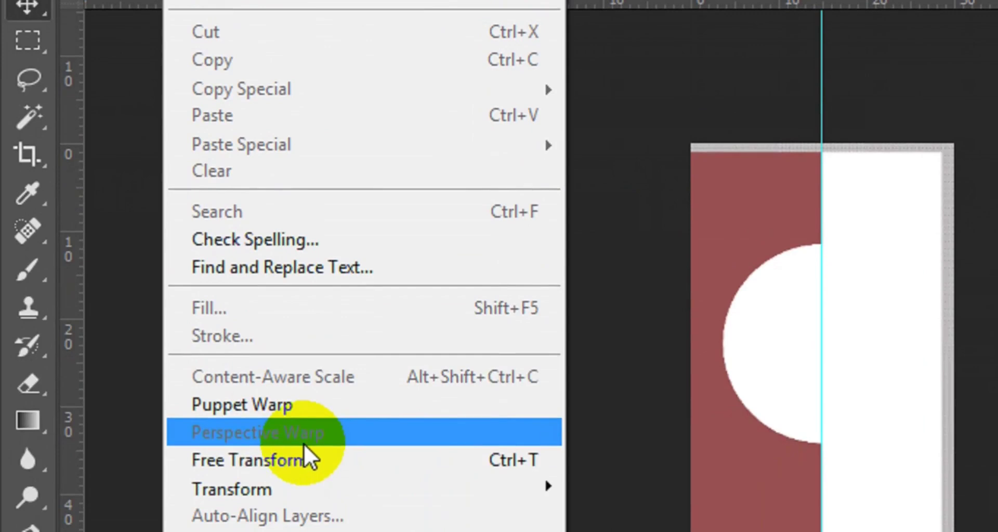
left_click(287, 416)
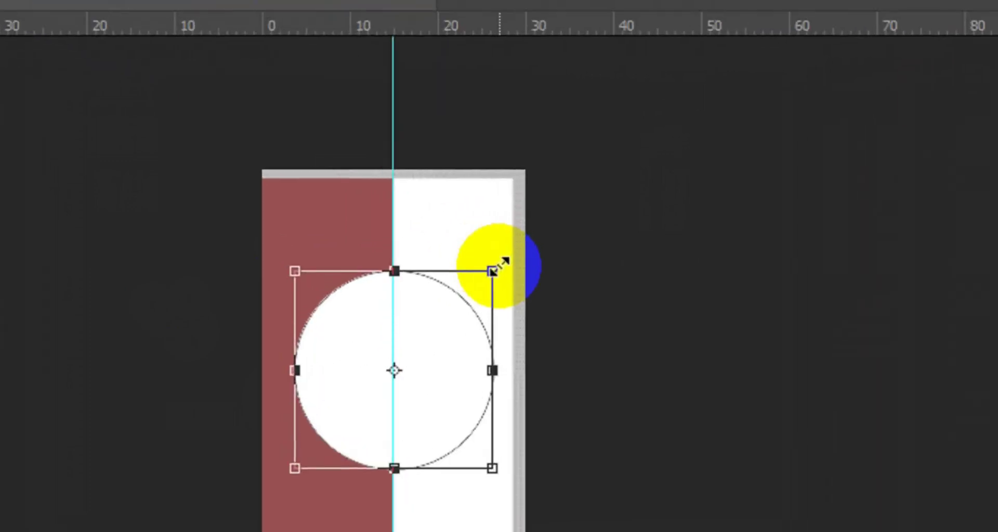
left_click_drag(493, 271, 486, 277)
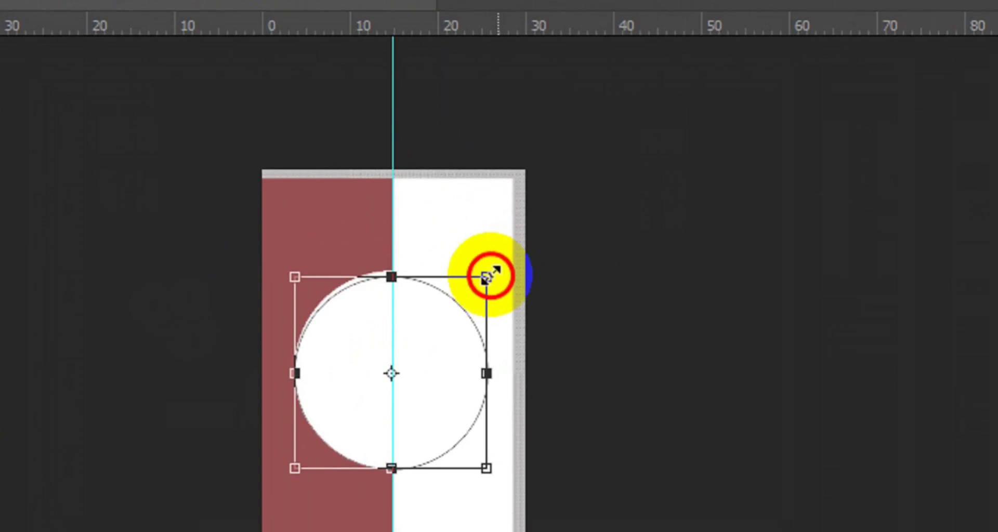
left_click_drag(486, 277, 481, 283)
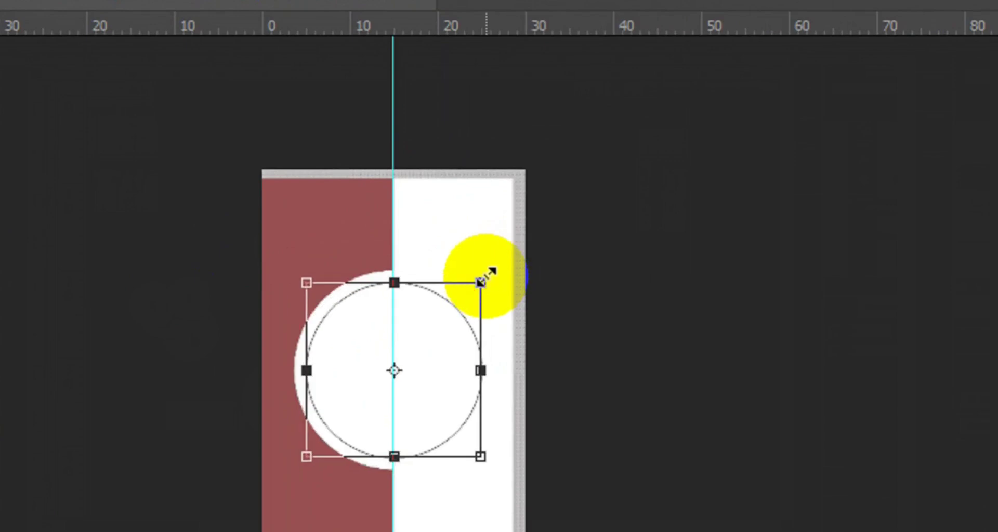
left_click(760, 72)
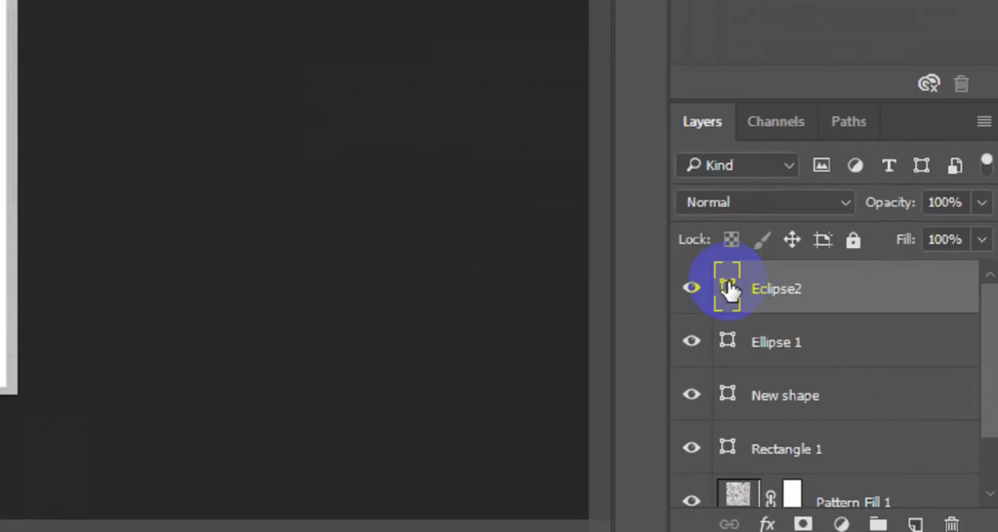
Change the fill of the Eclipse2 circle to the dark maroon 320a0a.
double_click(711, 270)
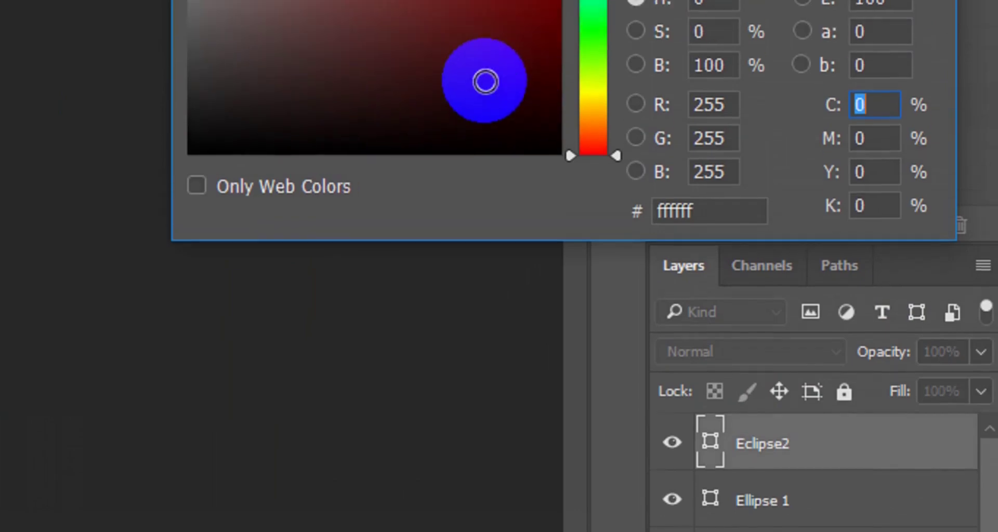
left_click(485, 104)
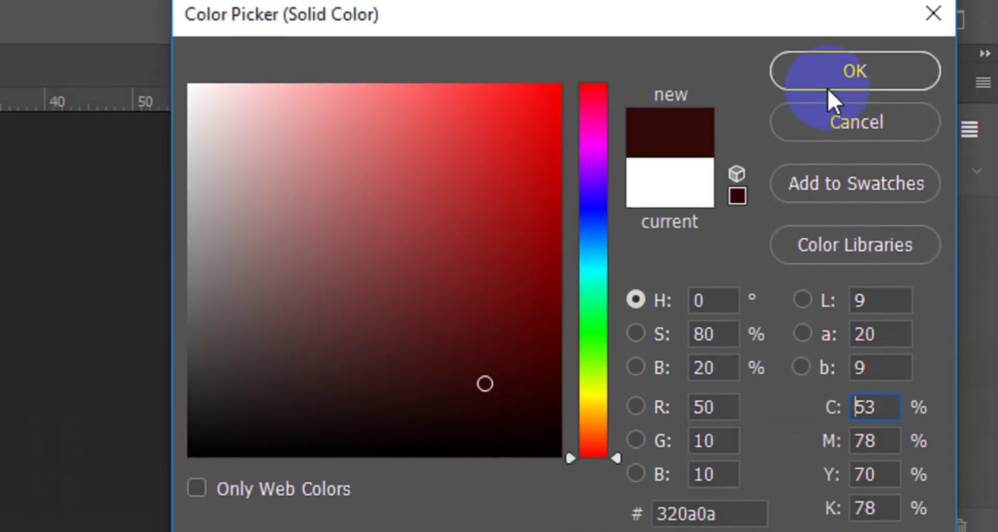
left_click(832, 46)
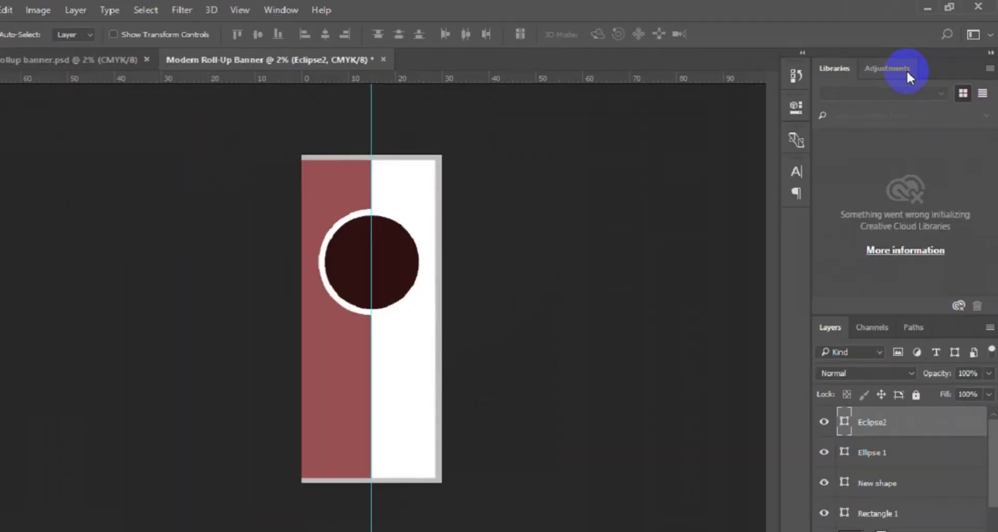
key("ctrl")
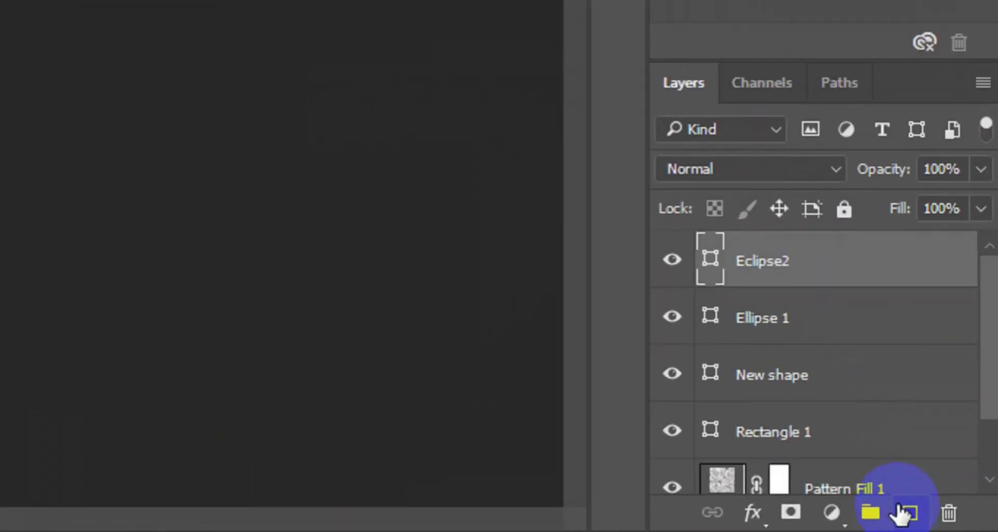
On a new layer, draw a rectangle about 3550 by 2200 px on the white strip, just below the circles.
left_click(907, 513)
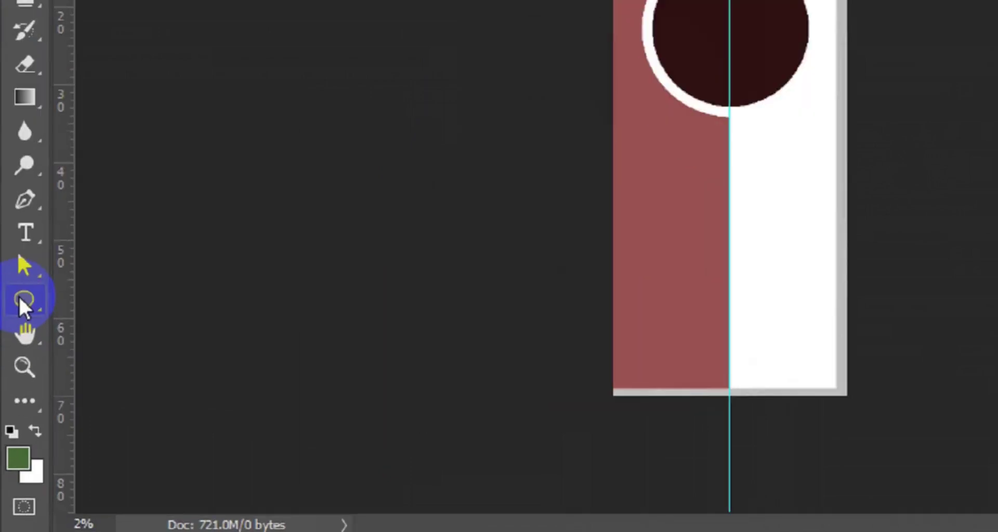
left_click(21, 298)
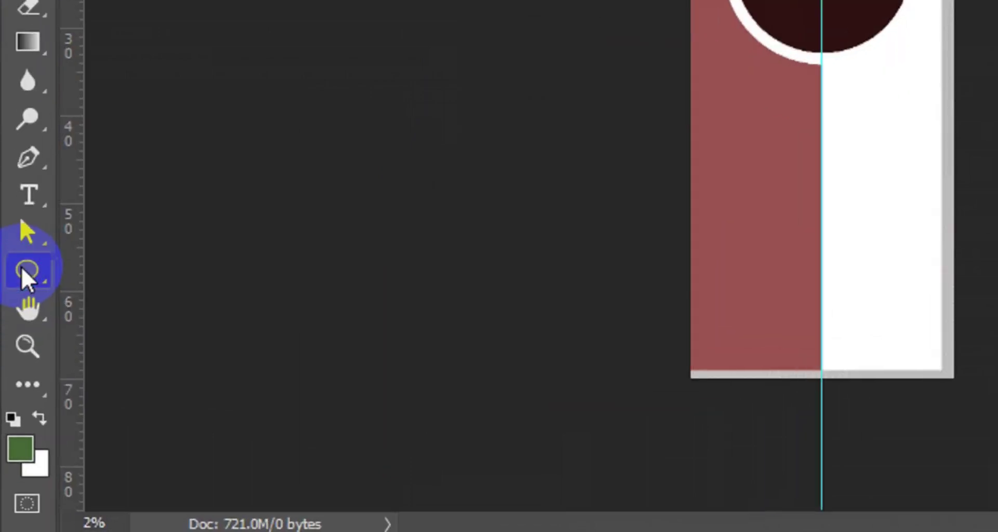
left_click_drag(21, 266, 153, 282)
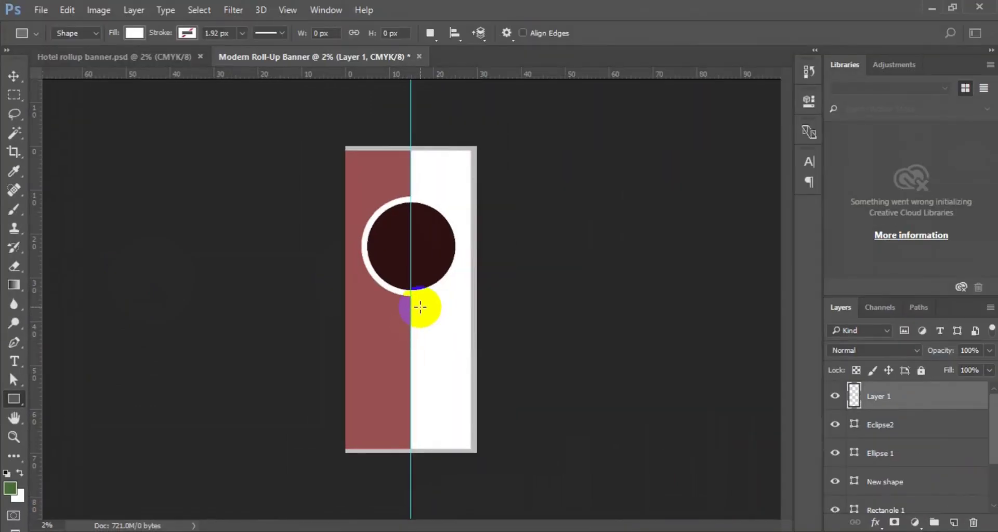
left_click_drag(420, 305, 471, 336)
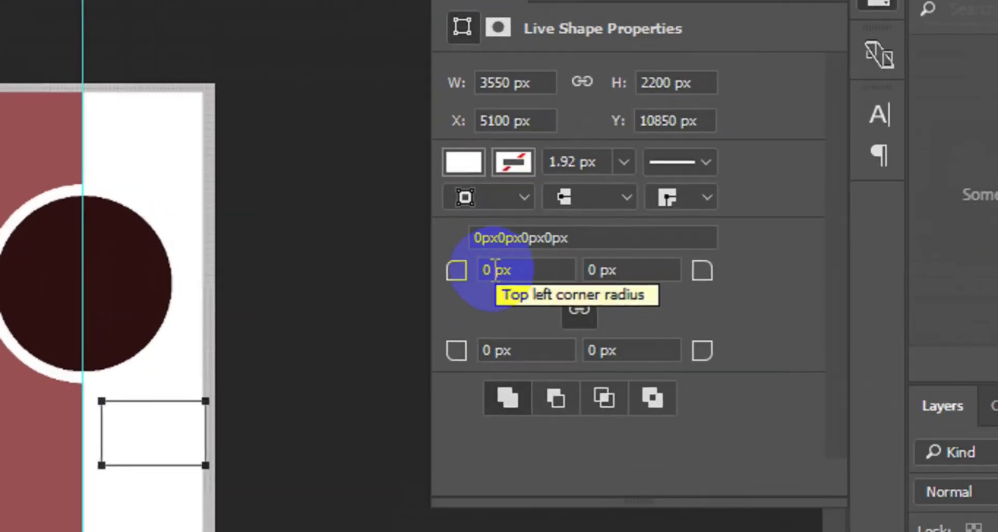
Round all four corners of the rectangle to 200 px and fill it with the dark maroon from the recently used colors.
left_click(487, 271)
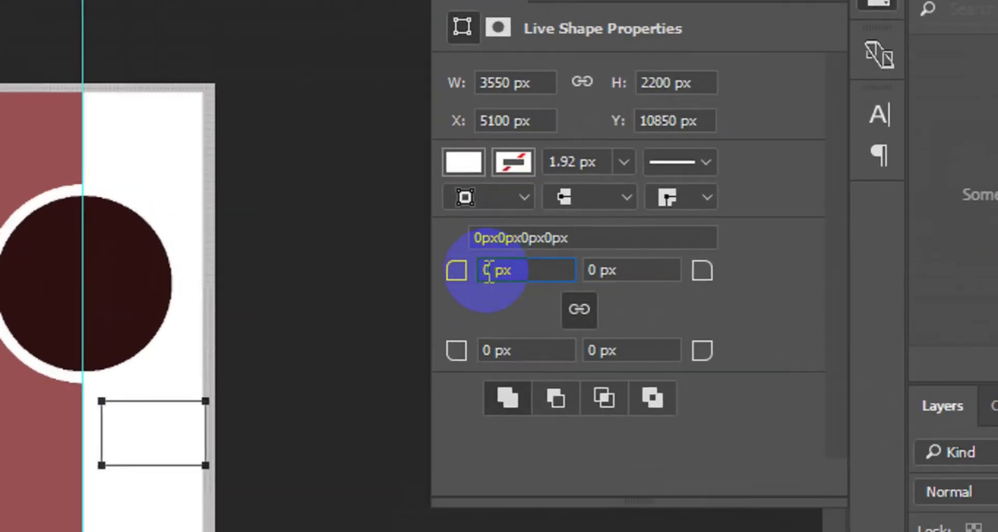
type("20")
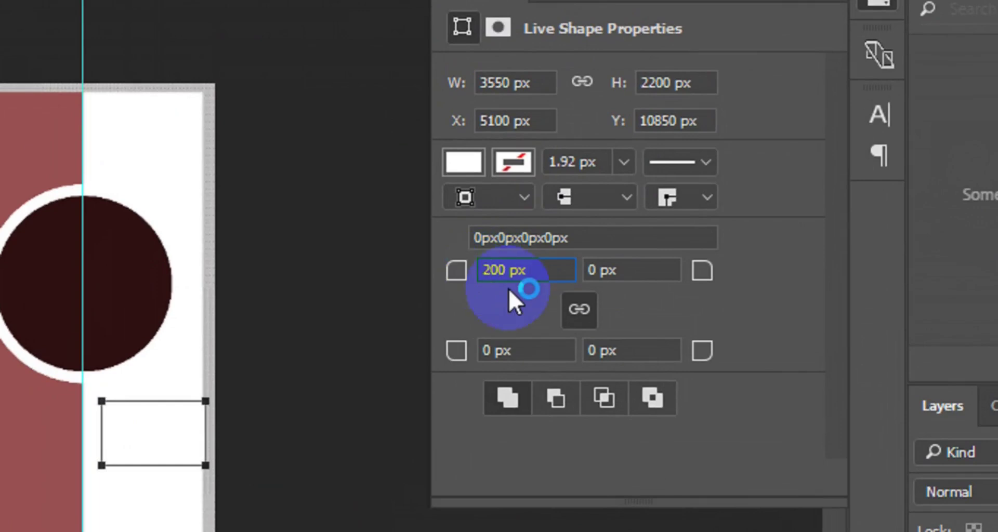
left_click(504, 294)
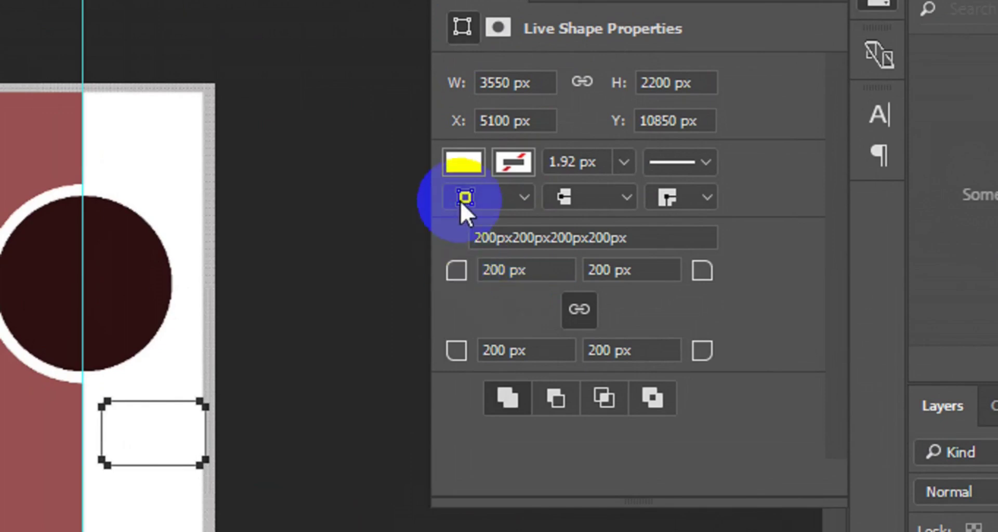
left_click(460, 171)
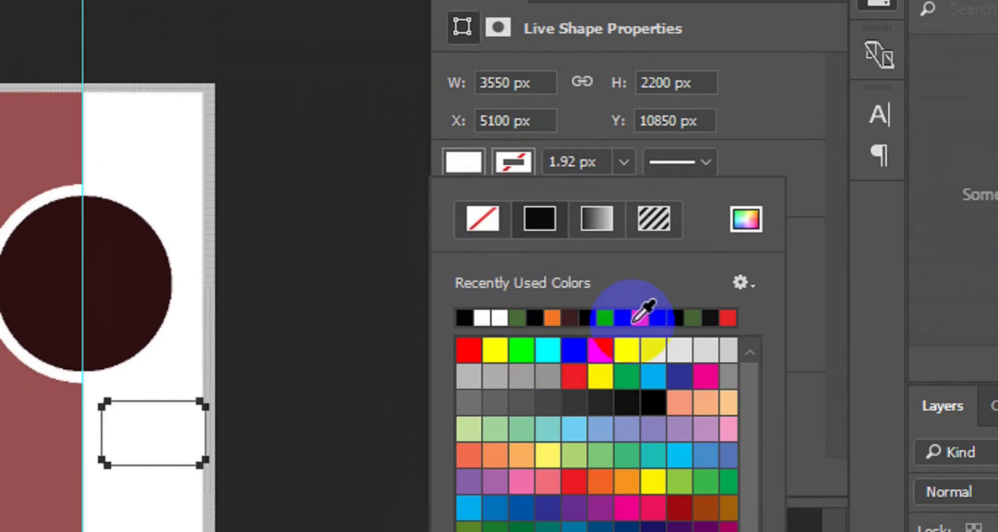
left_click(575, 318)
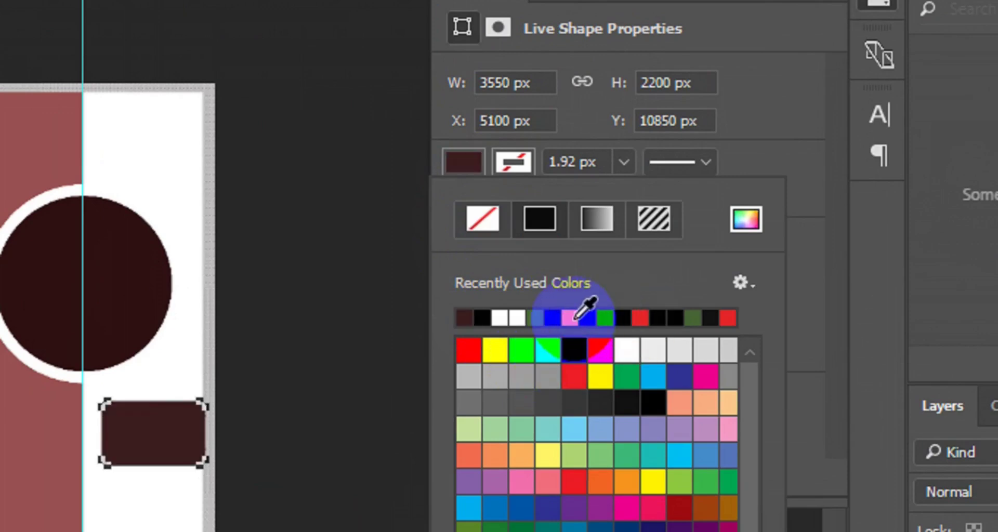
key("Return")
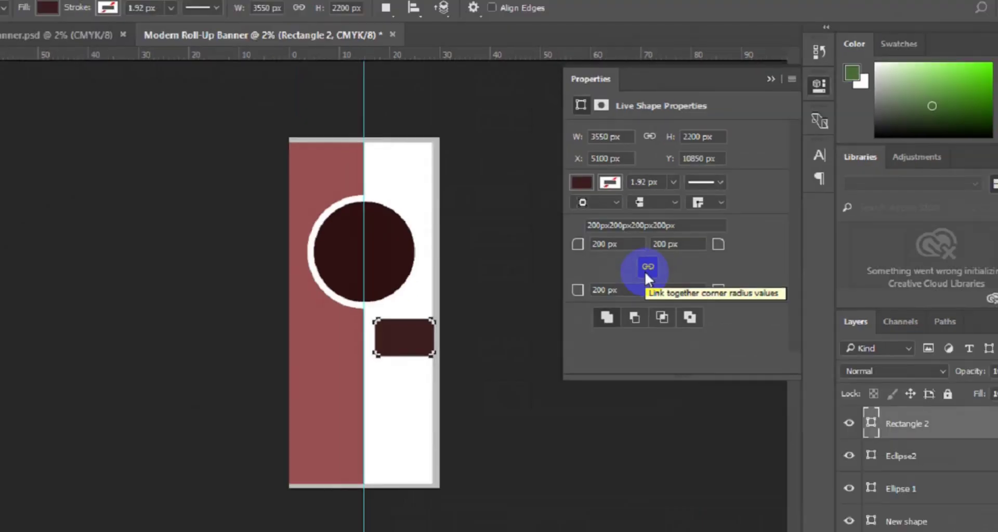
Duplicate the rounded rectangle twice, stacking the copies below it as an evenly spaced column on the white strip.
left_click(13, 77)
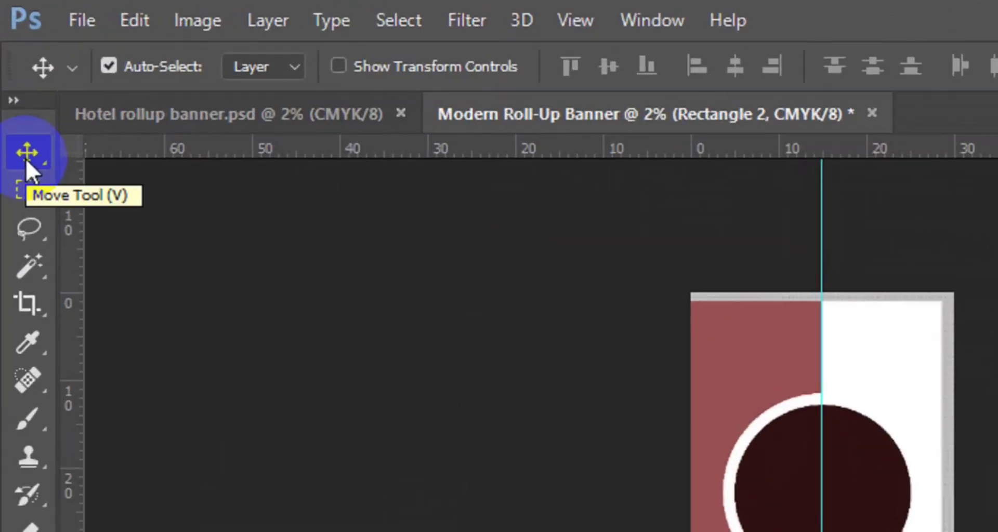
left_click(18, 105)
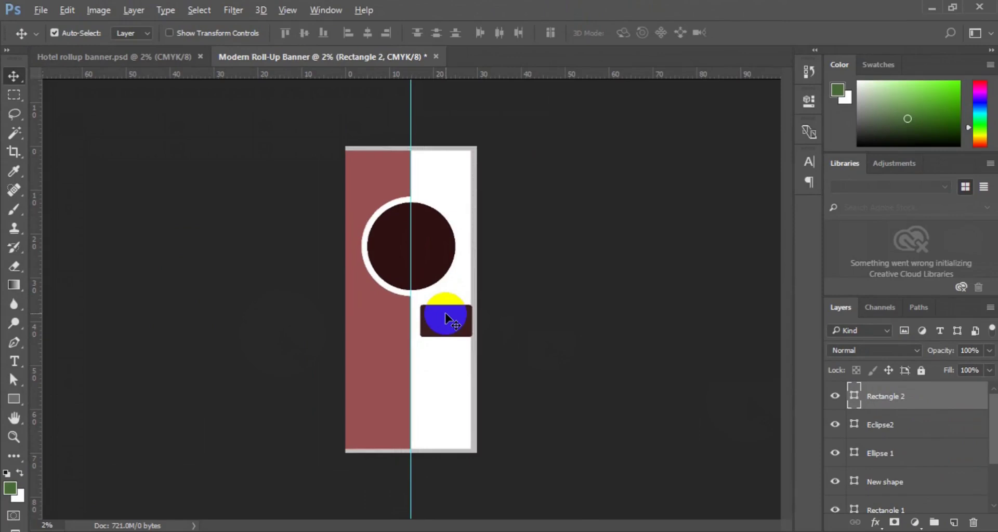
left_click_drag(445, 312, 447, 363)
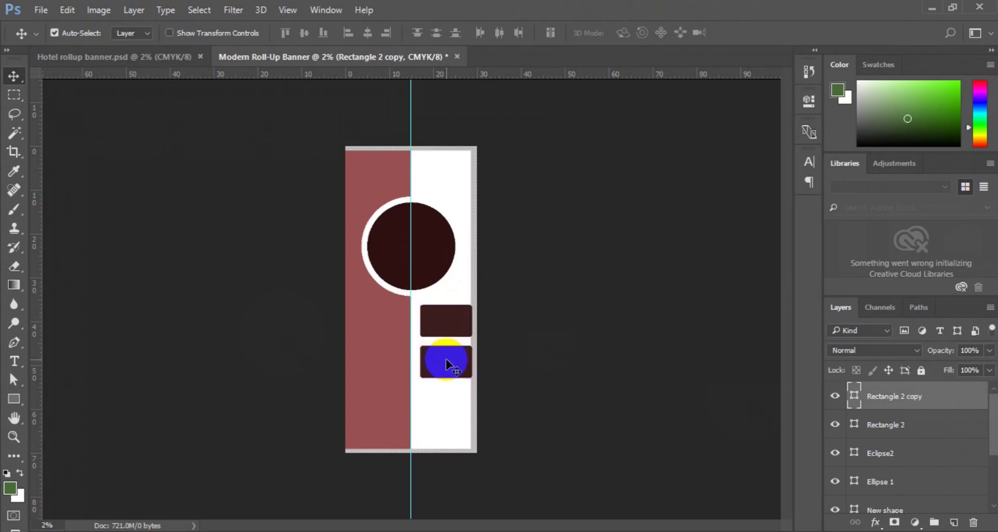
key("Down")
key("Down")
key("Down")
key("Down")
key("Down")
key("Down")
left_click_drag(448, 363, 444, 407)
key("ctrl+j")
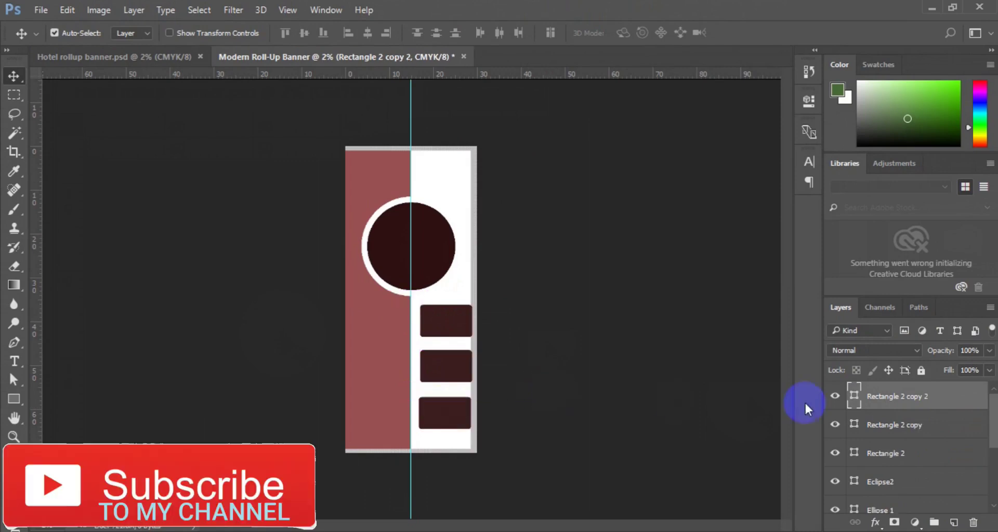
Select Rectangle 2 and its two copies and nudge them left together, away from the white strip's right edge.
left_click(896, 454, "shift")
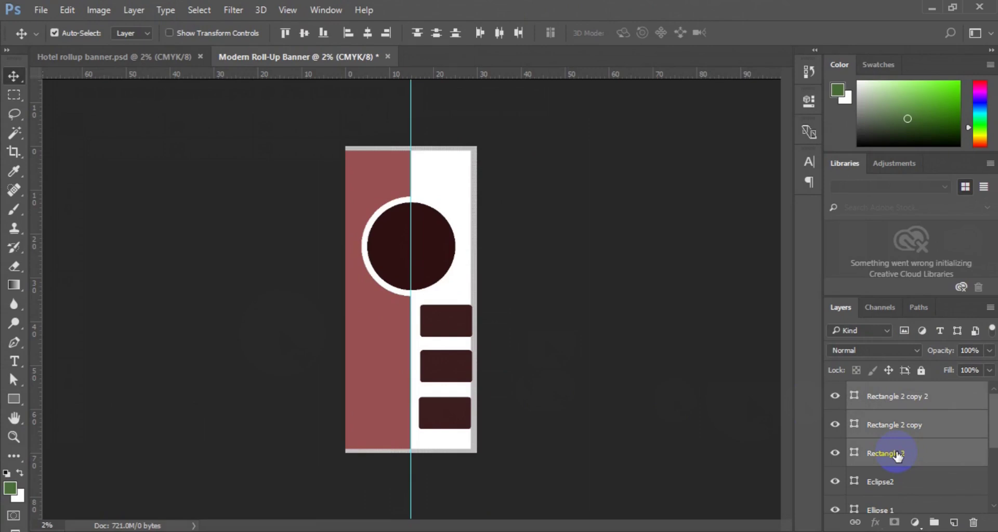
key("shift+Left")
key("shift+Left")
key("shift+Left")
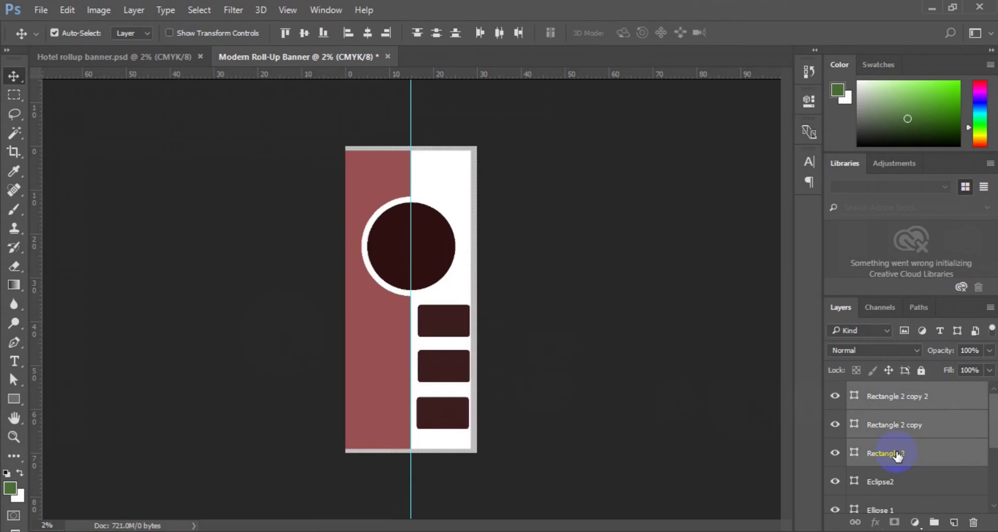
key("shift+Left")
key("shift+Left")
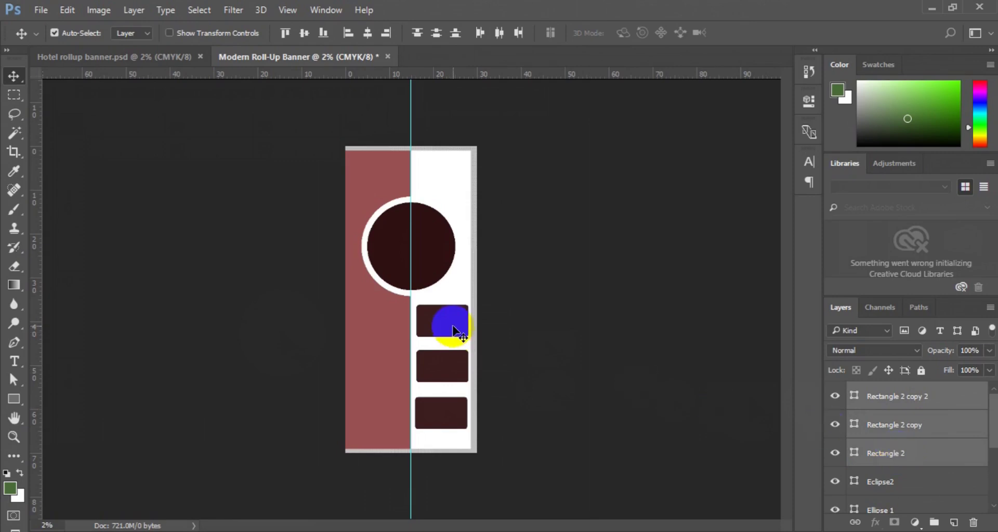
Duplicate the uppermost rounded rectangle horizontally onto the red strip, level with the original and centered in the strip's width.
left_click(884, 451)
left_click(424, 318)
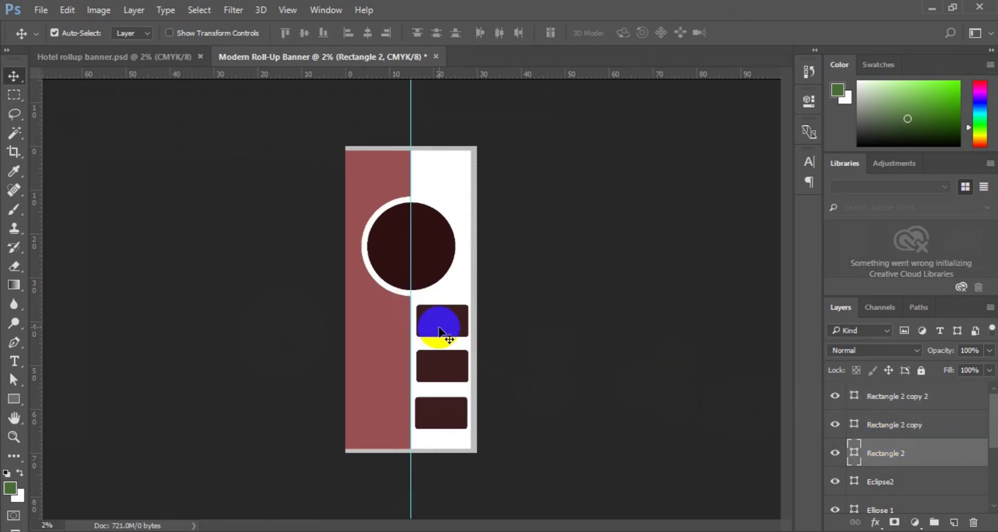
left_click_drag(439, 330, 377, 330)
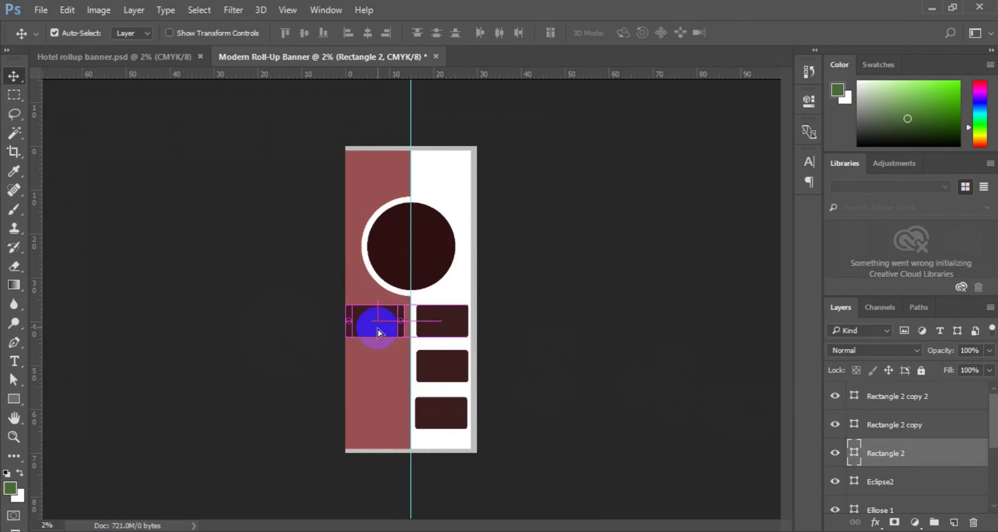
key("ctrl+z")
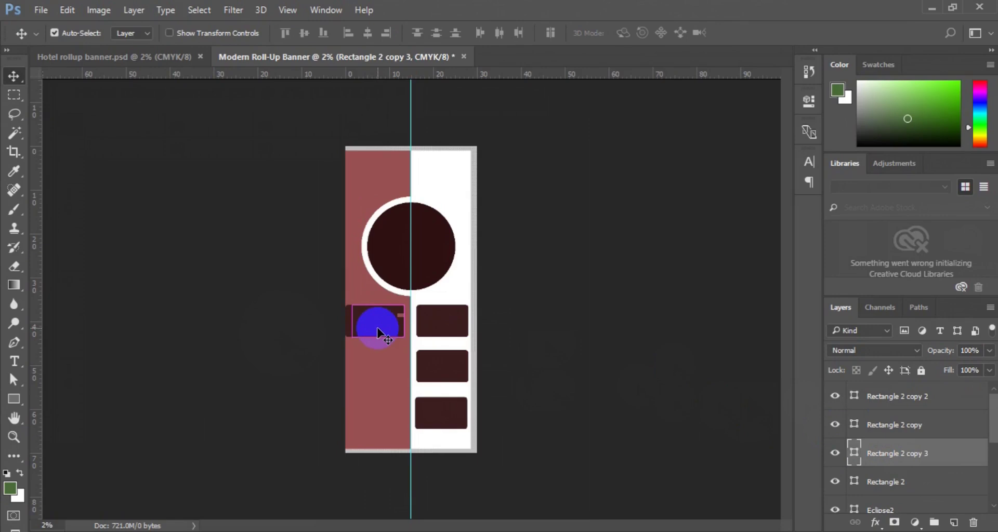
left_click_drag(377, 327, 371, 330)
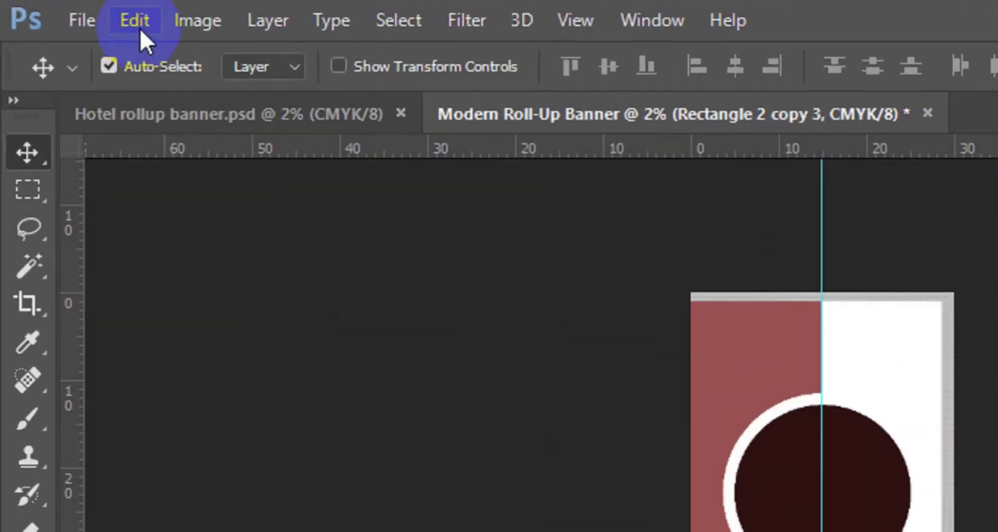
Free-transform the rounded rectangle on the red strip by extending its lower edge downward, keeping its width, and commit the change.
left_click(138, 23)
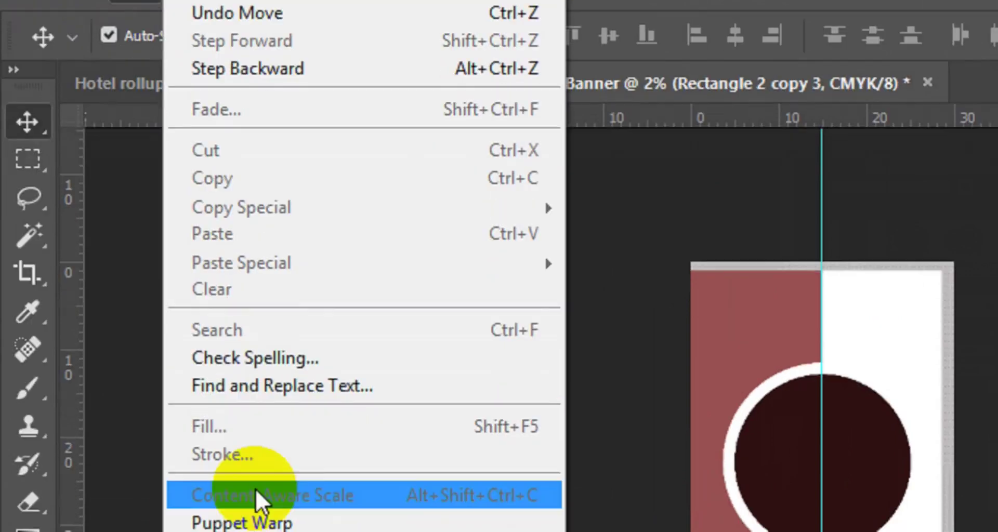
left_click(247, 485)
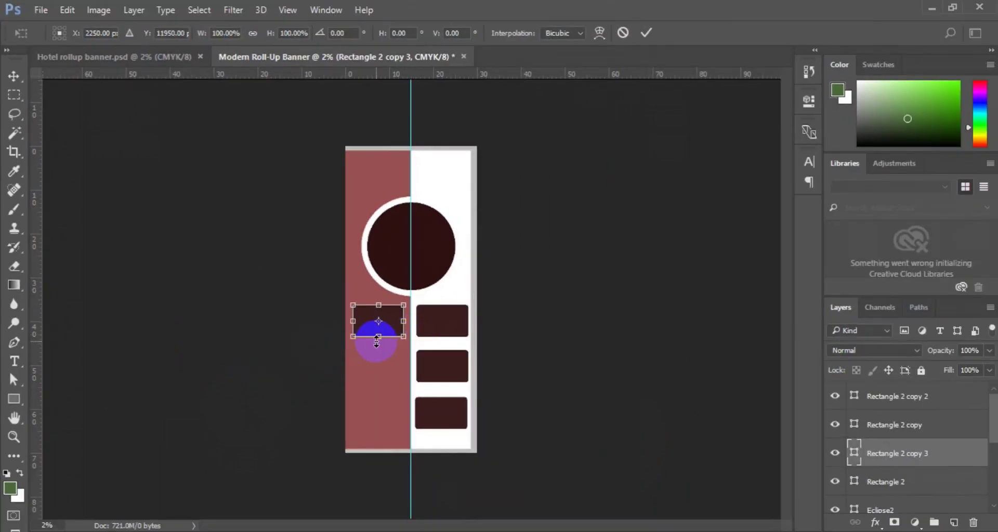
left_click_drag(377, 341, 378, 351)
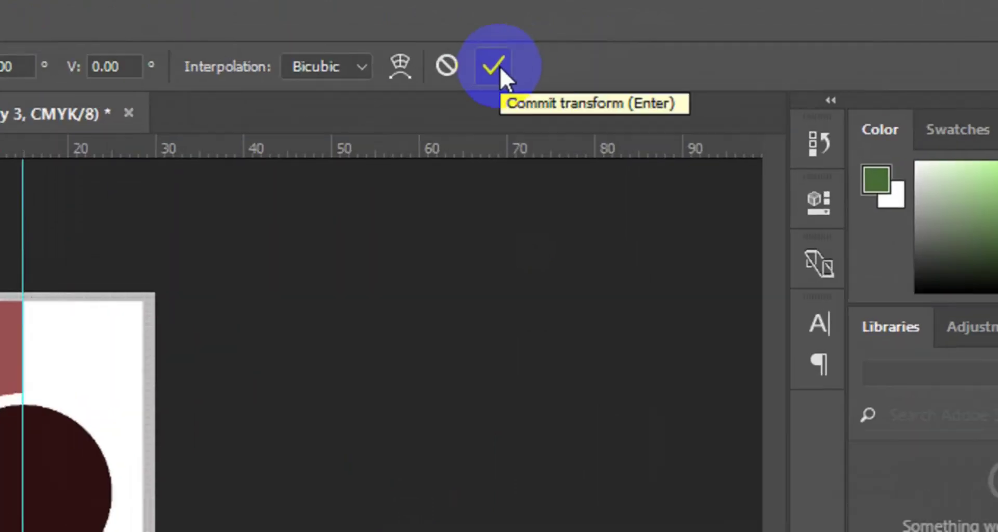
left_click(599, 44)
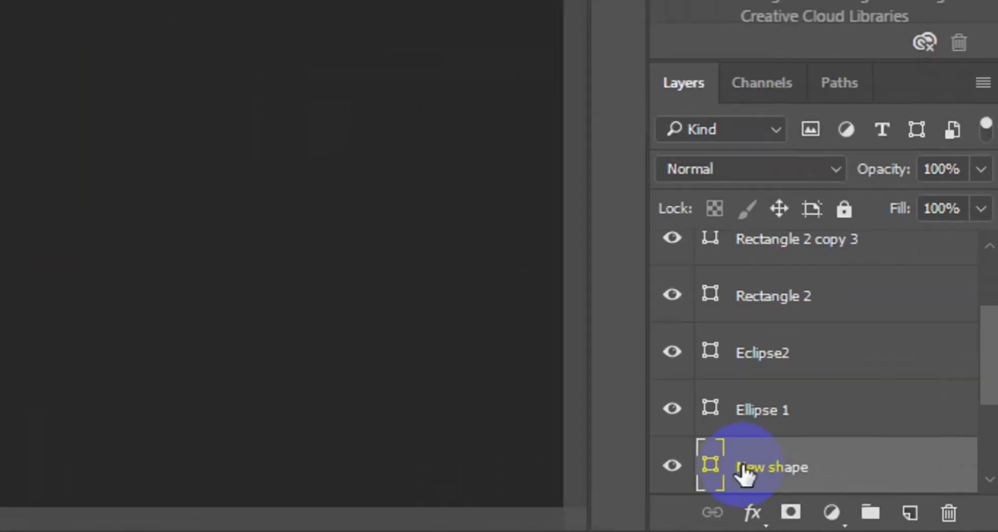
Add a Gradient Overlay layer style to the New shape layer, the banner's red strip.
right_click(871, 502)
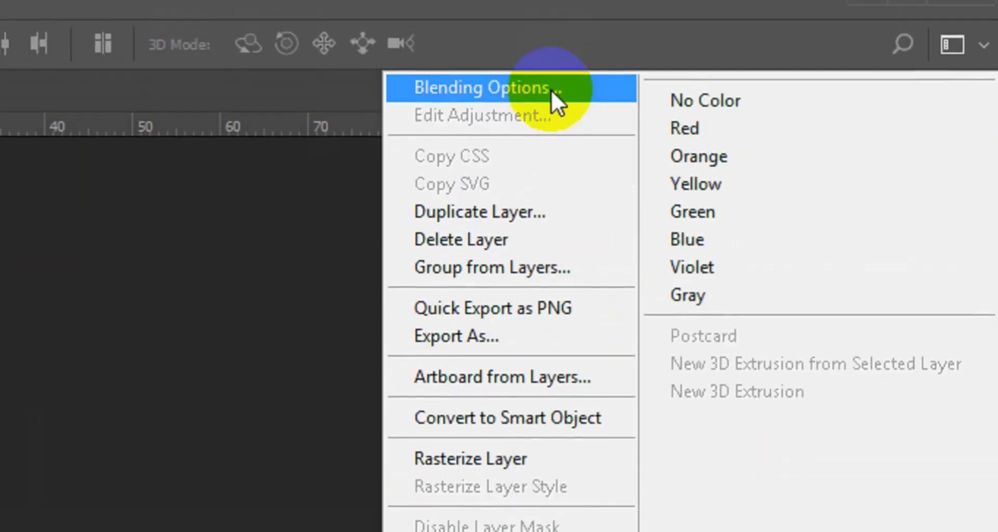
left_click(551, 89)
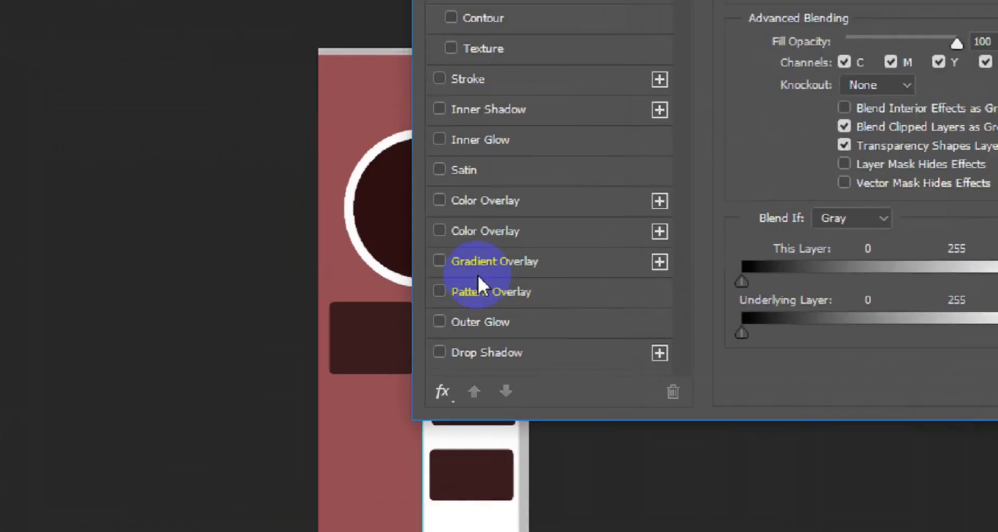
left_click(492, 250)
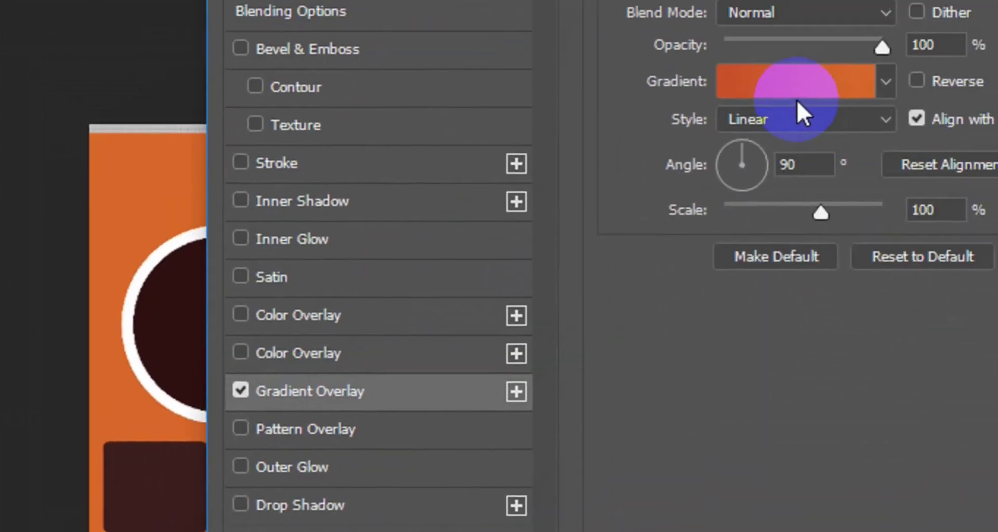
Open the overlay's gradient for editing and use color #c7502b for its starting stop at 0%.
left_click(780, 88)
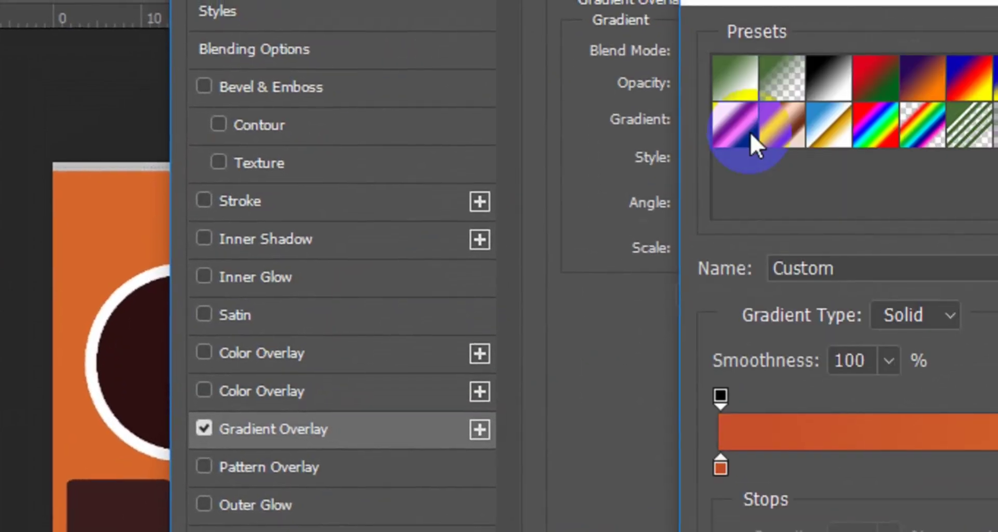
double_click(720, 469)
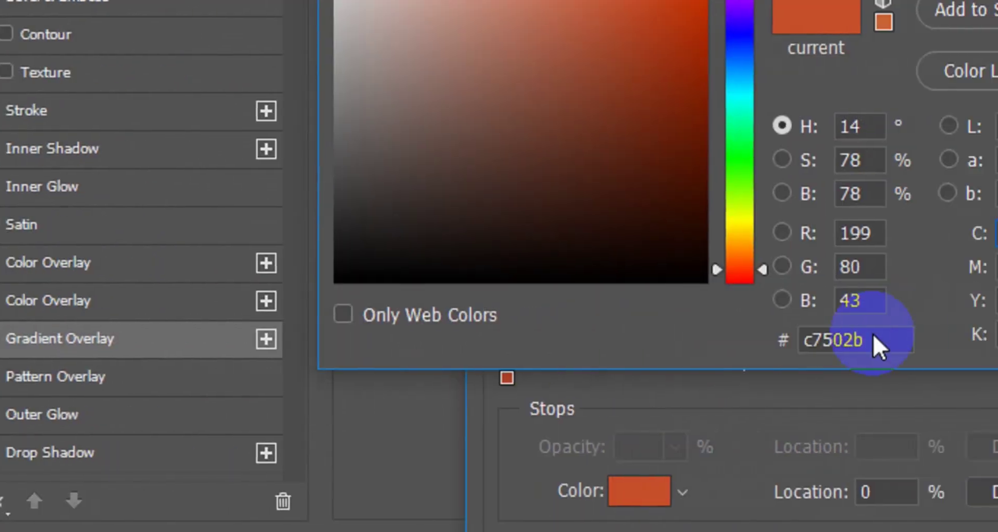
left_click(827, 336)
left_click_drag(799, 338, 727, 340)
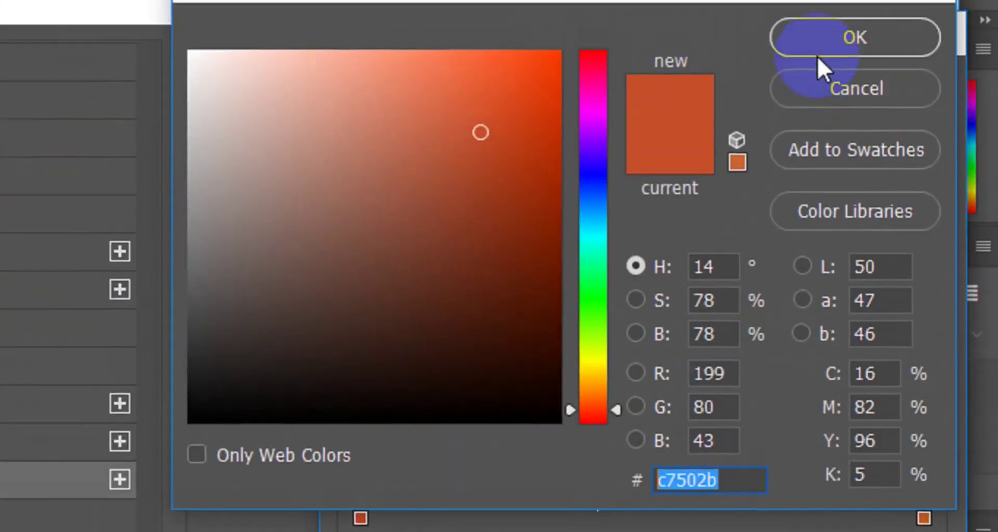
left_click(817, 87)
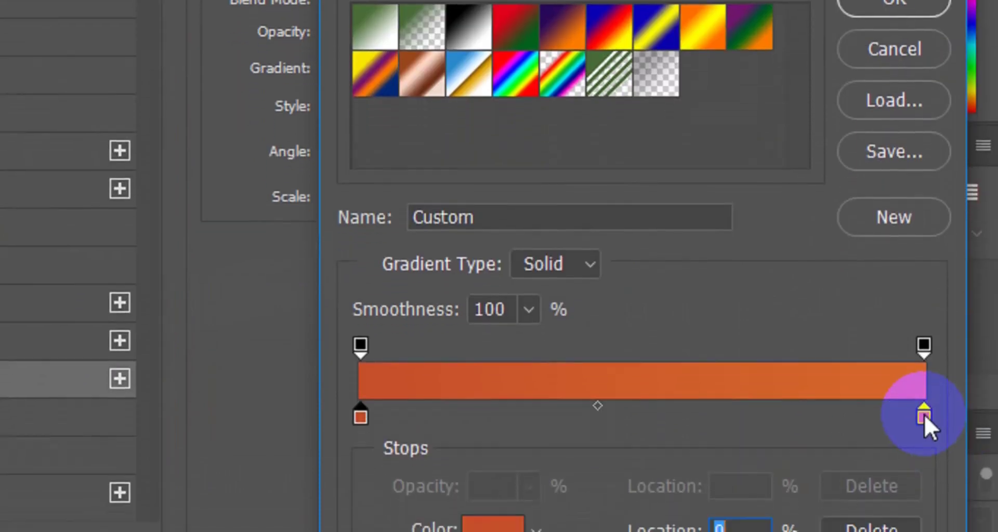
Use color #d5672a for the gradient's end stop at 100% and apply the linear 90° Gradient Overlay to the layer.
double_click(925, 412)
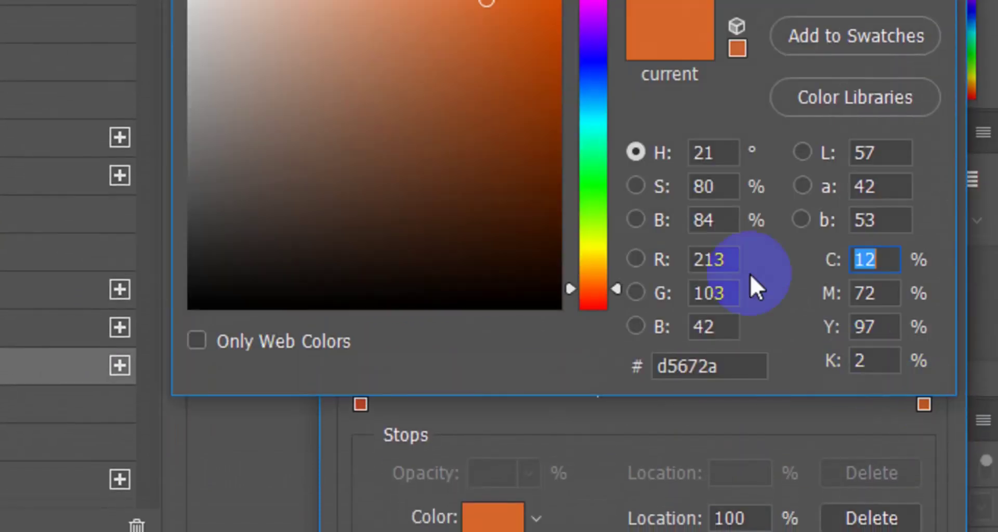
left_click_drag(720, 372, 656, 373)
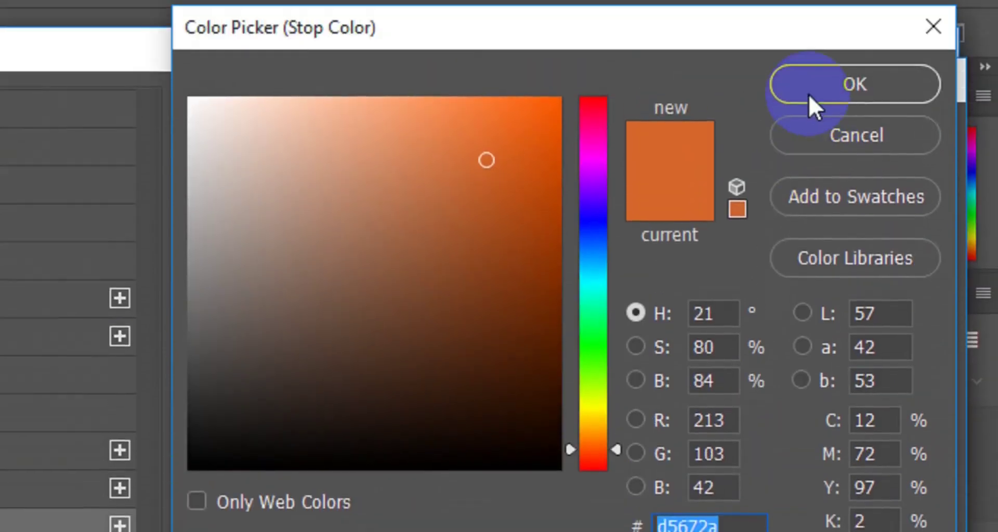
left_click(810, 93)
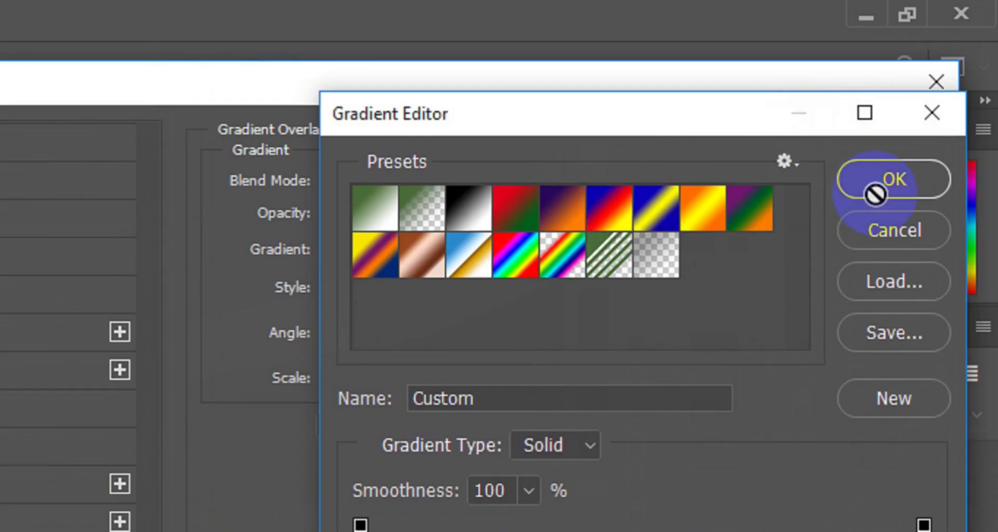
left_click(878, 186)
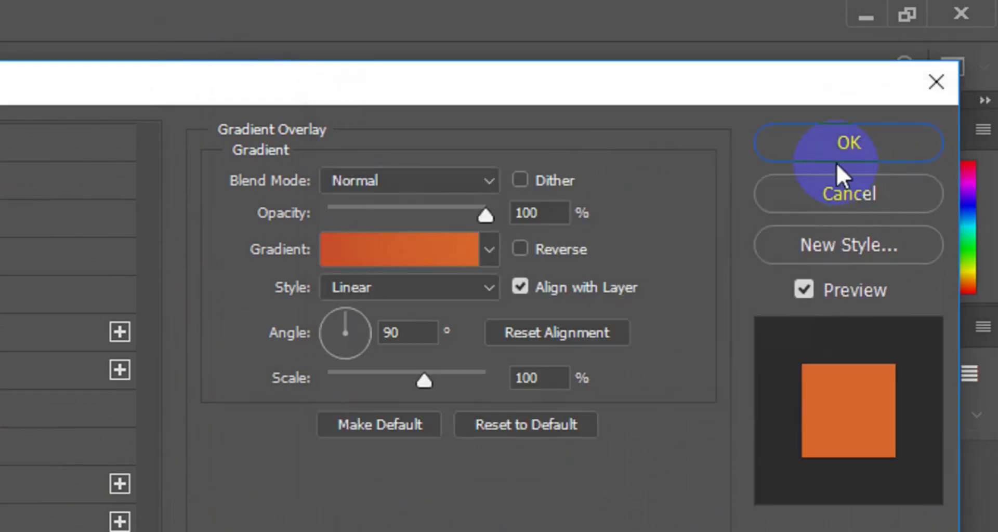
left_click(828, 142)
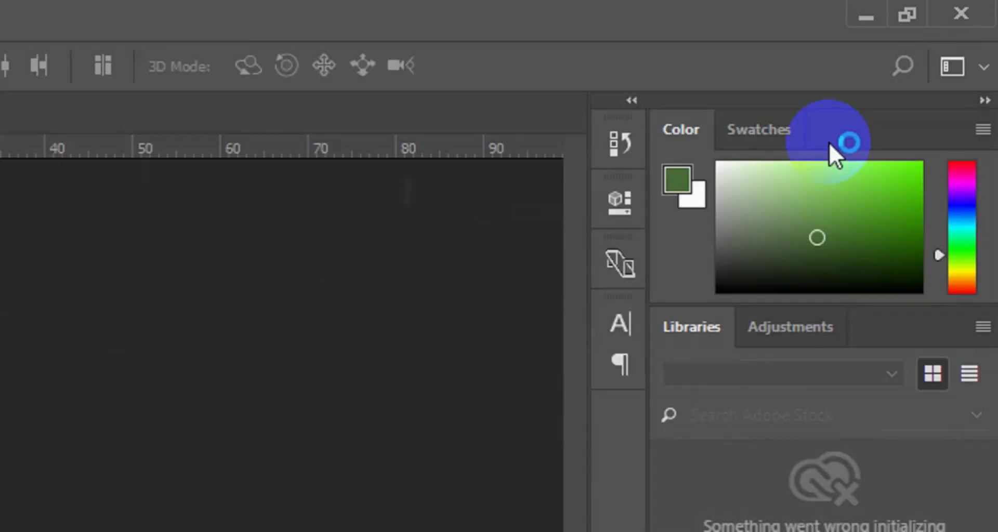